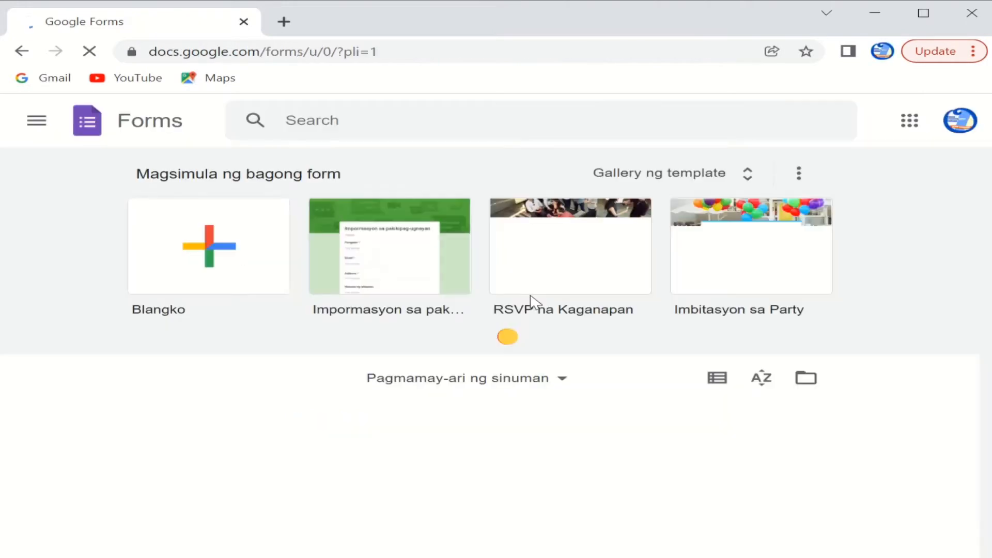
Step: Create a blank form and title it 'OCC Alumni Mapping'
left_click(223, 259)
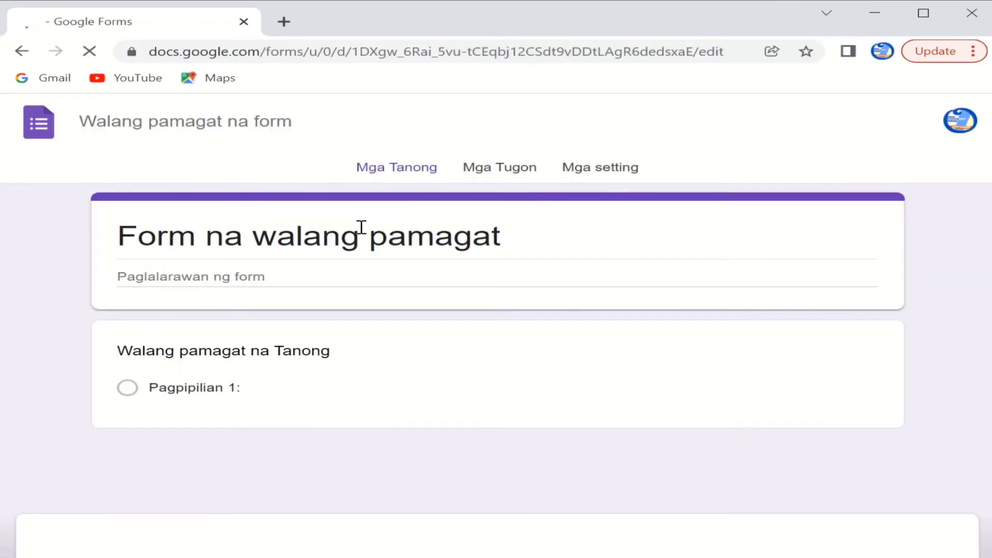
left_click(452, 247)
key("ctrl+a")
type("OCC")
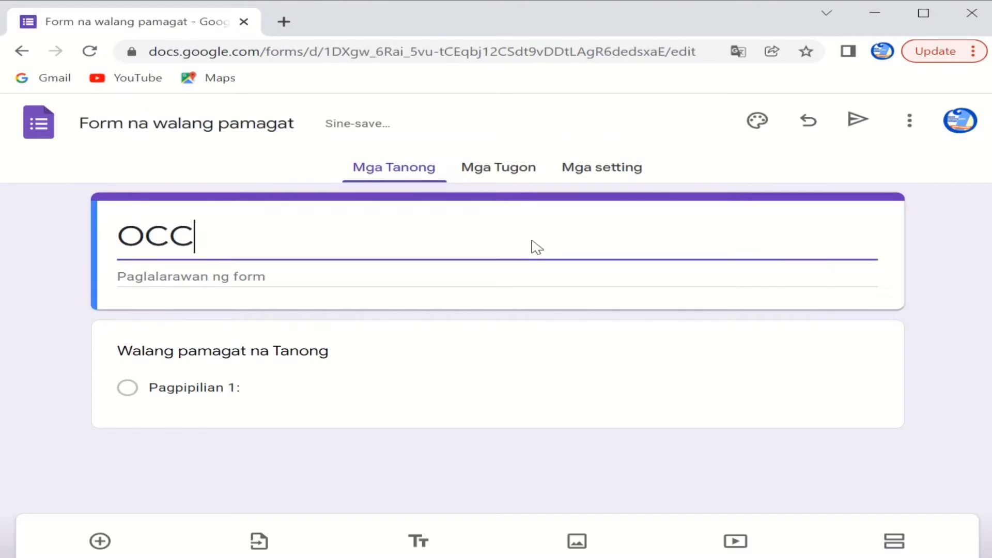
type(" Alumni Mapping")
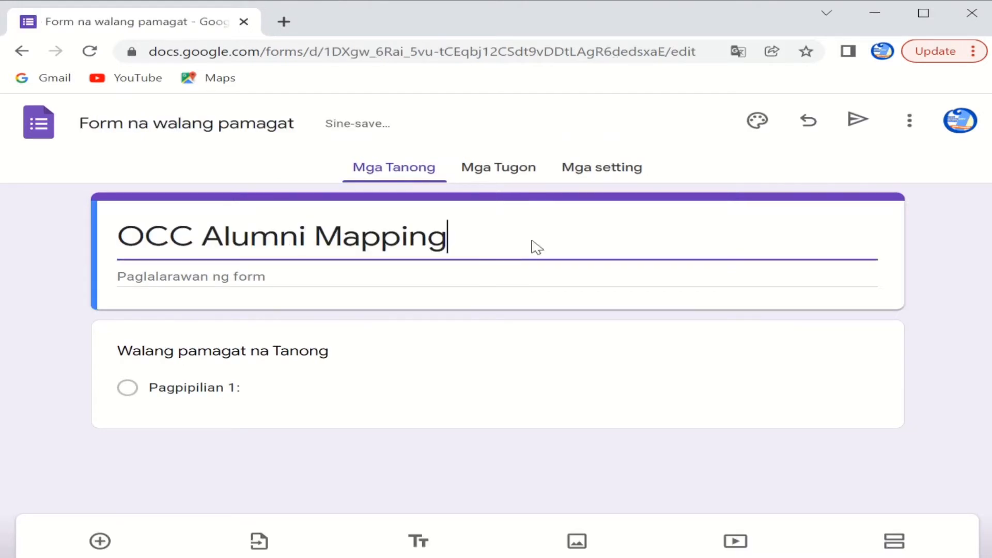
left_click(276, 276)
Step: Write the greeting asking OCC graduates to supply data required by CHED for the BSE course
type("Ble")
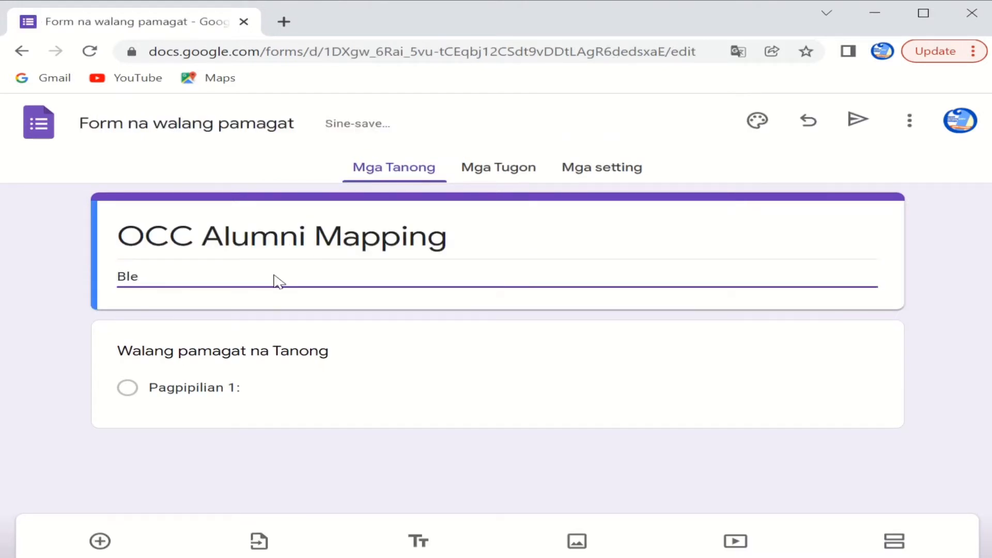
type("ssed day, fellow OCCian")
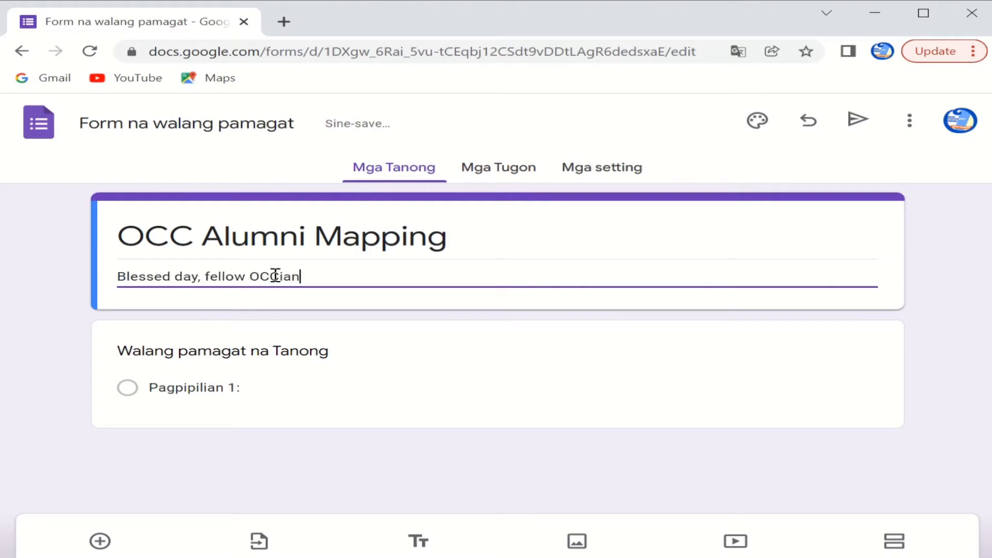
type("! ")
type("The")
type("AA would like to ")
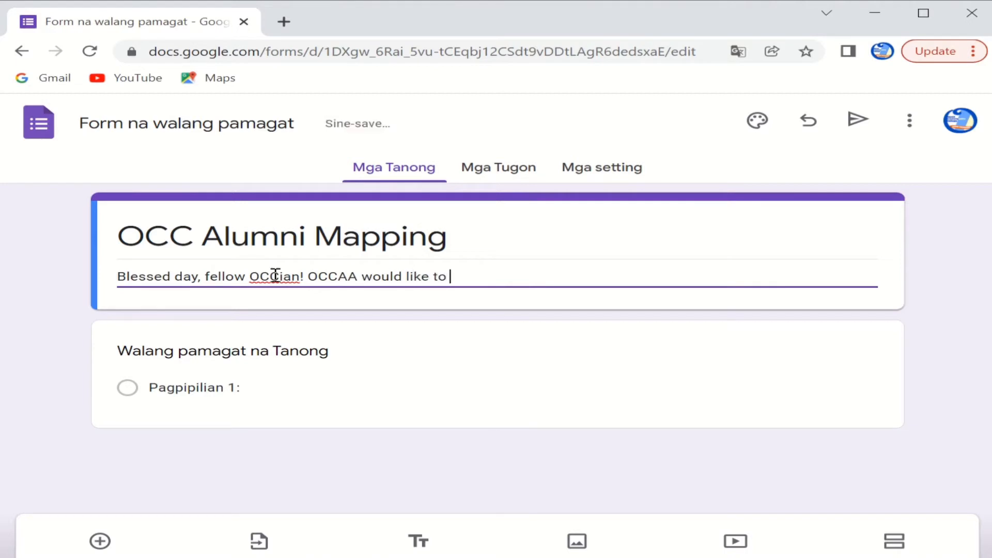
type("ask you,")
key("BackSpace")
key("BackSpace")
type("each alu")
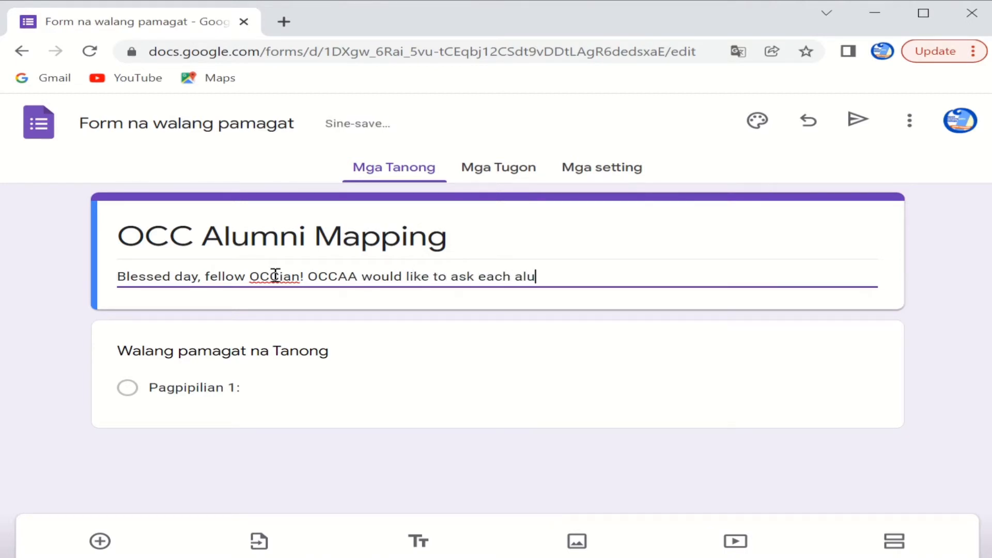
key("BackSpace")
key("BackSpace")
key("BackSpace")
type("of us who graduated from OCC to ")
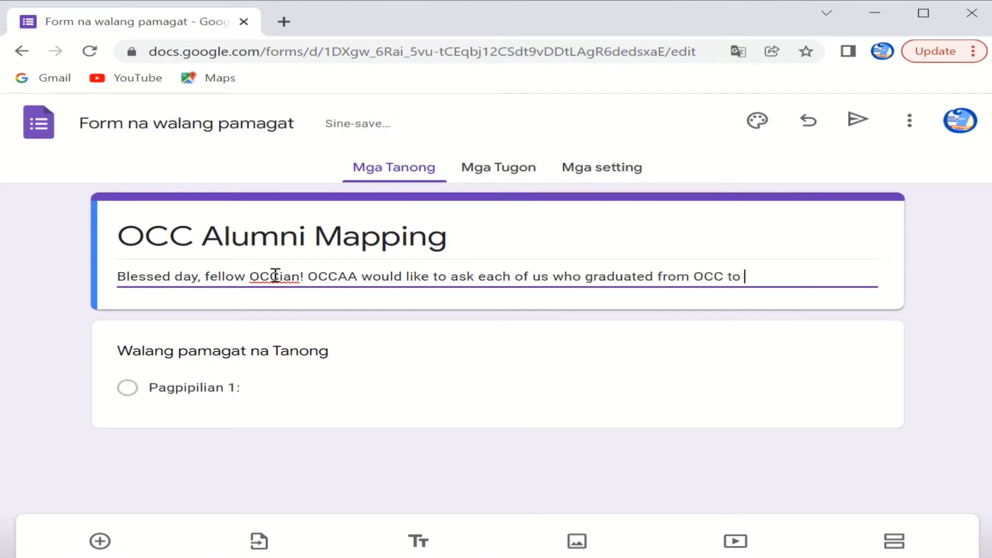
type("fill in the Data that would be")
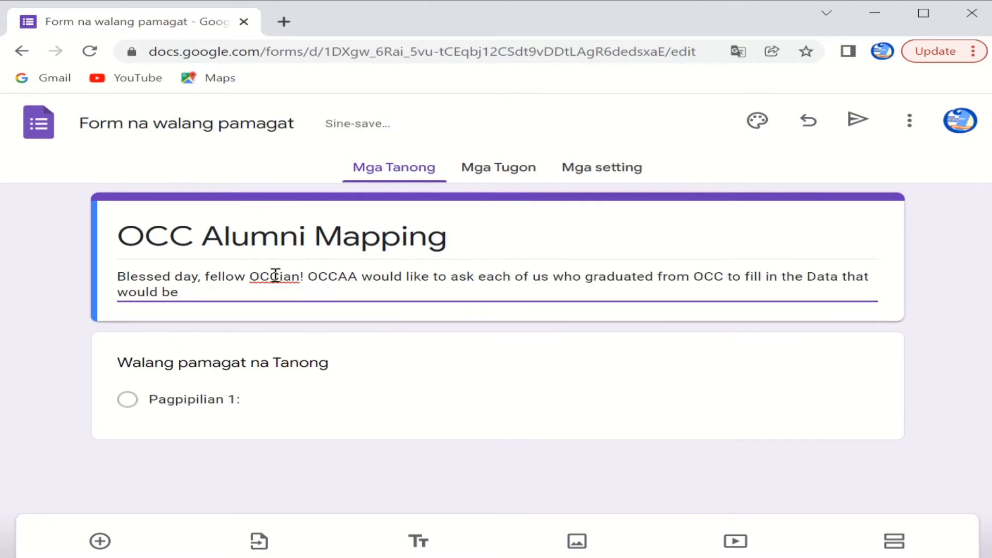
type(" necessary")
key("BackSpace")
key("BackSpace")
key("BackSpace")
key("BackSpace")
key("BackSpace")
key("BackSpace")
key("BackSpace")
key("BackSpace")
key("BackSpace")
key("BackSpace")
key("BackSpace")
key("BackSpace")
key("BackSpace")
key("BackSpace")
key("BackSpace")
key("BackSpace")
key("BackSpace")
key("BackSpace")
key("BackSpace")
key("BackSpace")
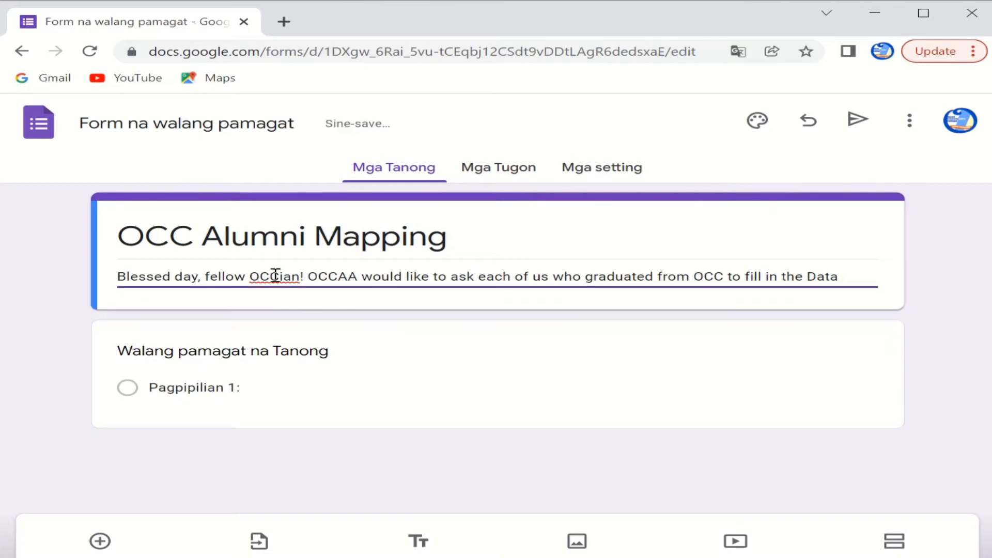
type("required by CHED for O")
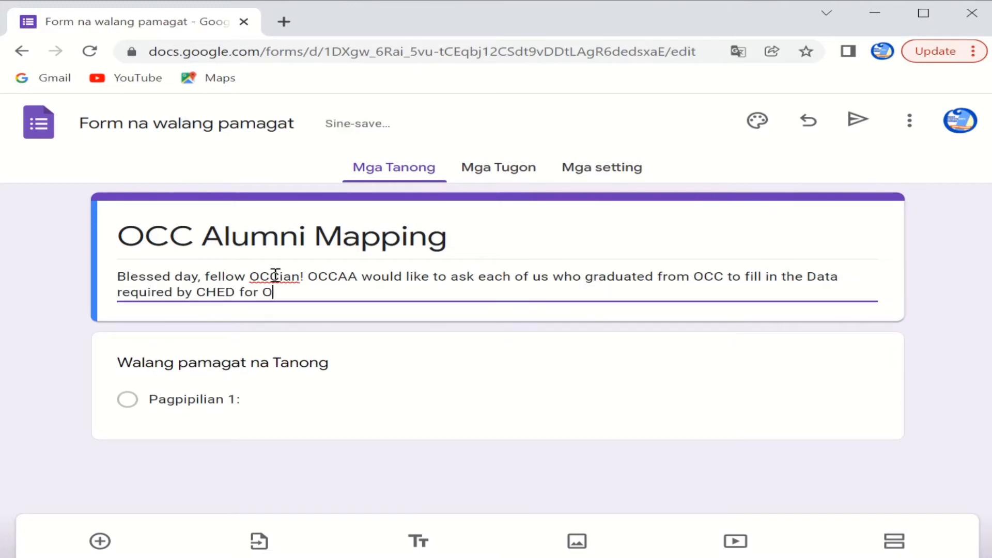
type("CC to open another area")
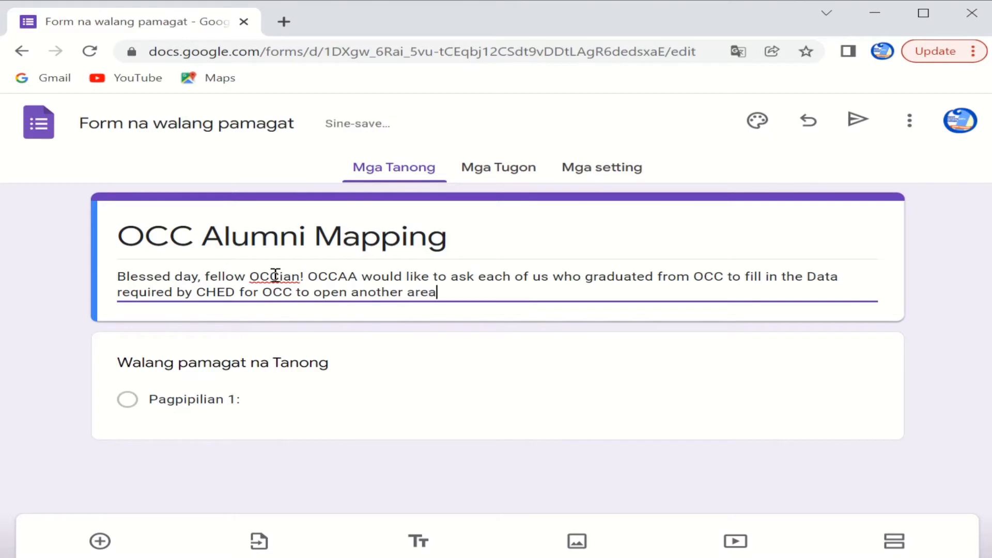
type(" of concentration ")
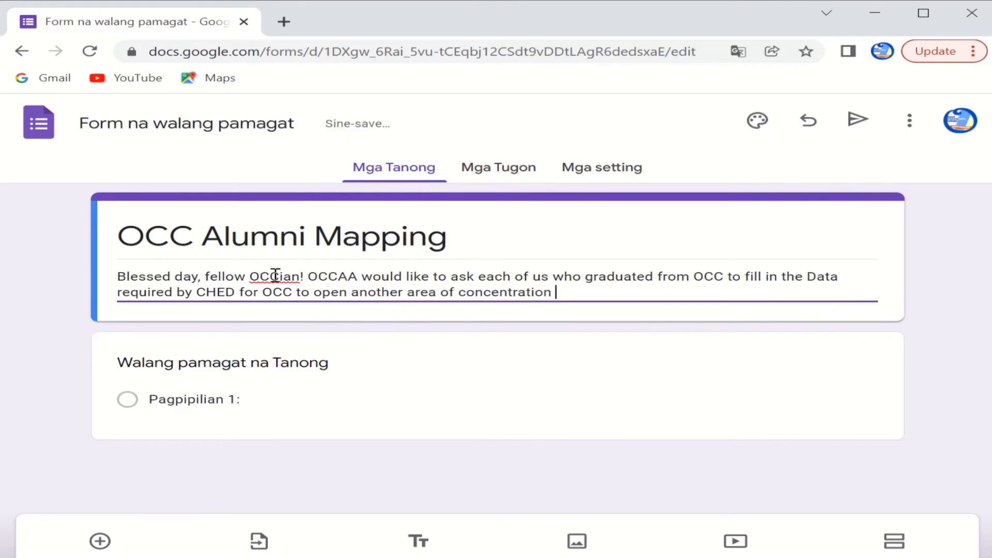
type("in the BSE course.")
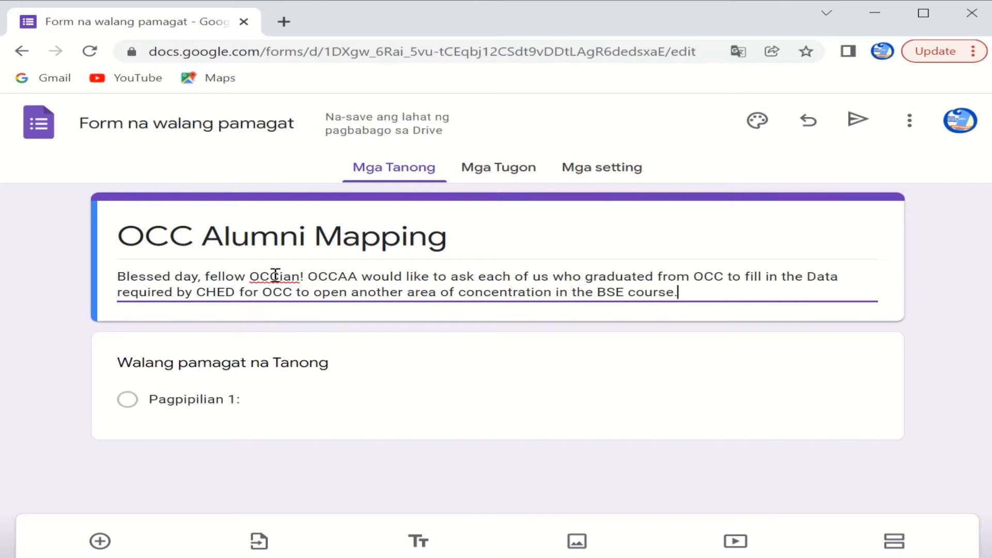
type(" You")
key("BackSpace")
key("BackSpace")
Step: Add the privacy assurance that individual information won't be publicized but consolidated, and thank participants
type("We assure you that ")
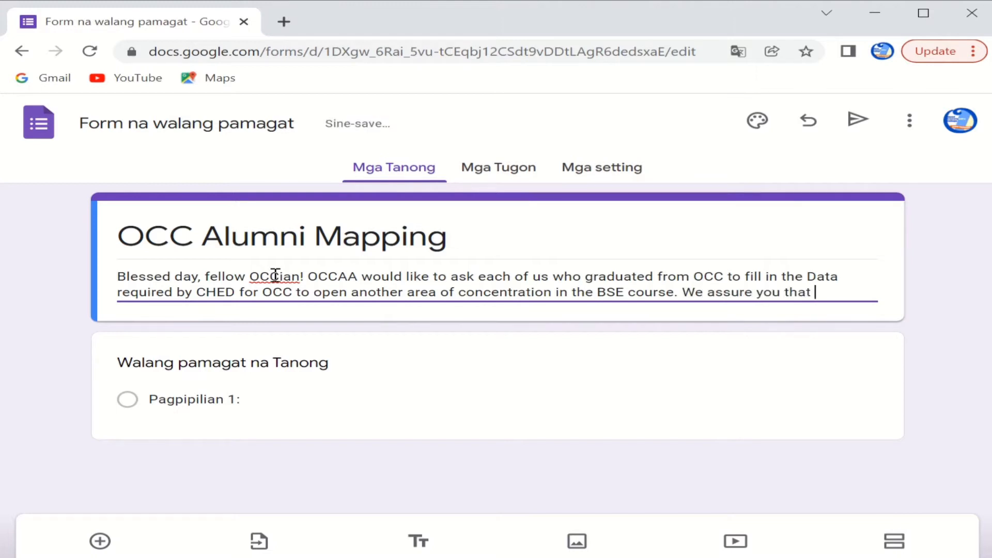
type("the content you put in")
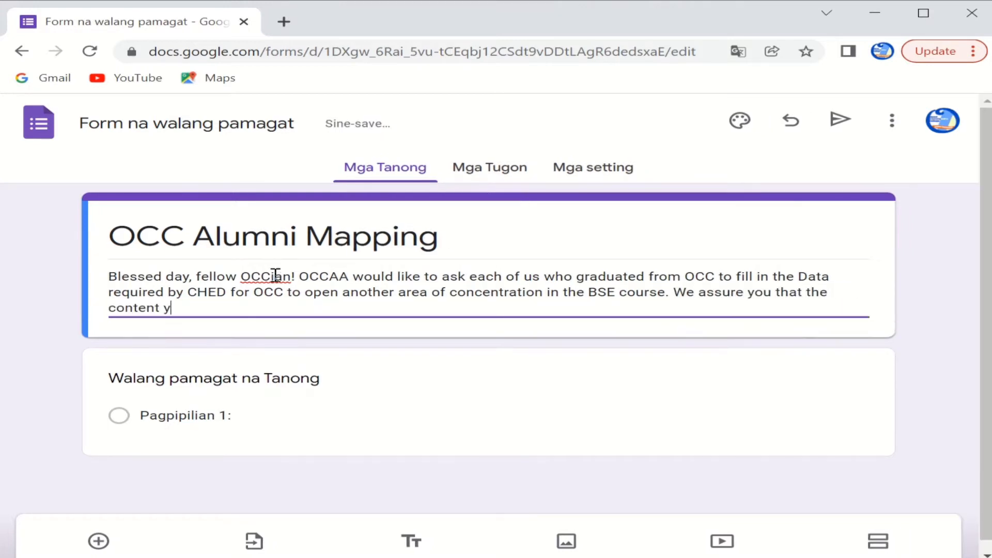
key("BackSpace")
key("BackSpace")
key("BackSpace")
key("BackSpace")
key("BackSpace")
key("BackSpace")
key("BackSpace")
key("BackSpace")
key("BackSpace")
key("BackSpace")
key("BackSpace")
key("BackSpace")
key("BackSpace")
key("BackSpace")
key("BackSpace")
key("BackSpace")
key("BackSpace")
key("BackSpace")
key("BackSpace")
key("BackSpace")
type("e inf")
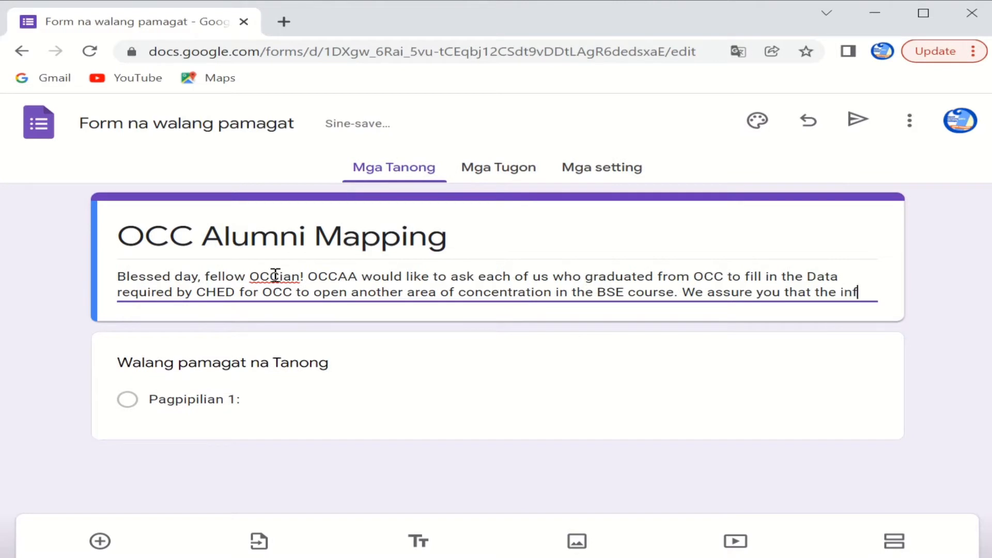
type("ormation of each individual")
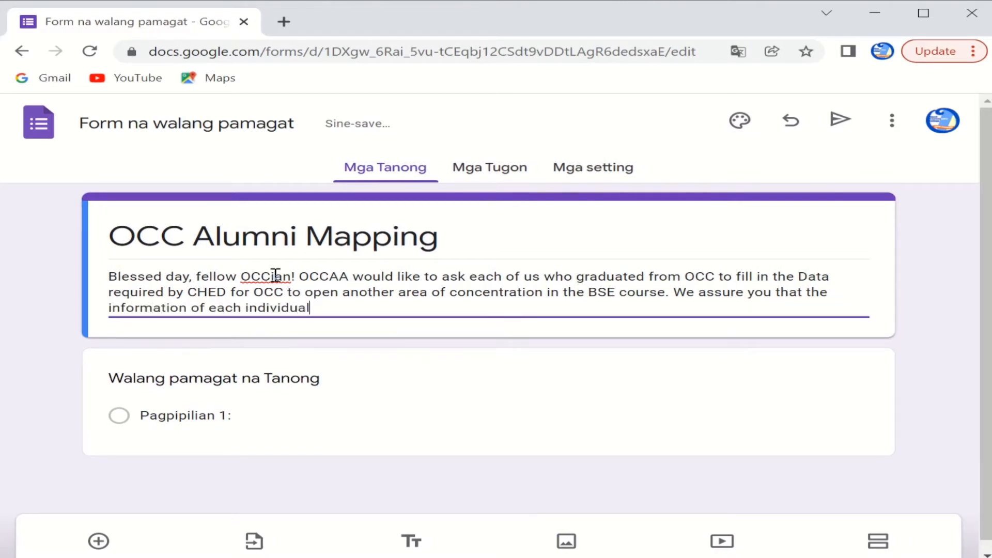
type(" here will not be p")
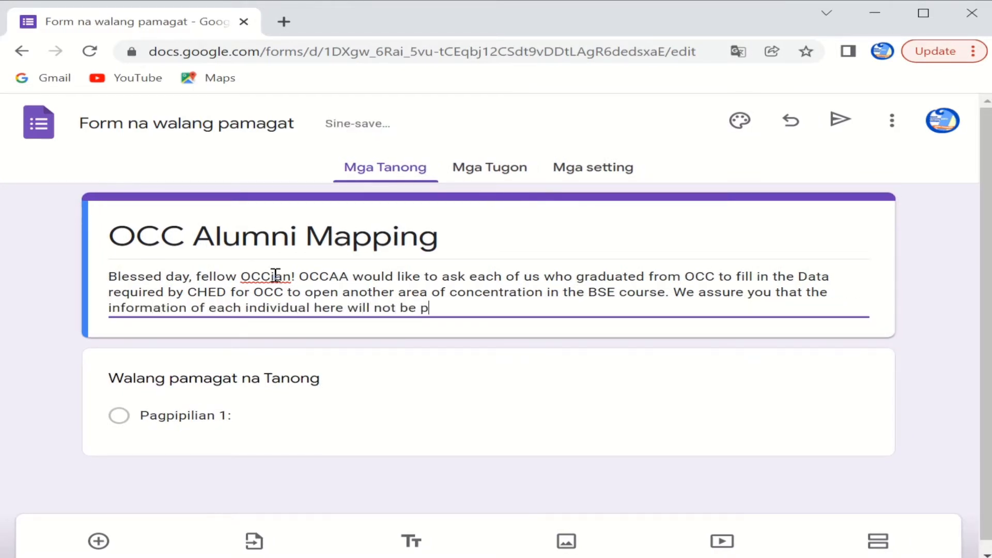
type("ablicized")
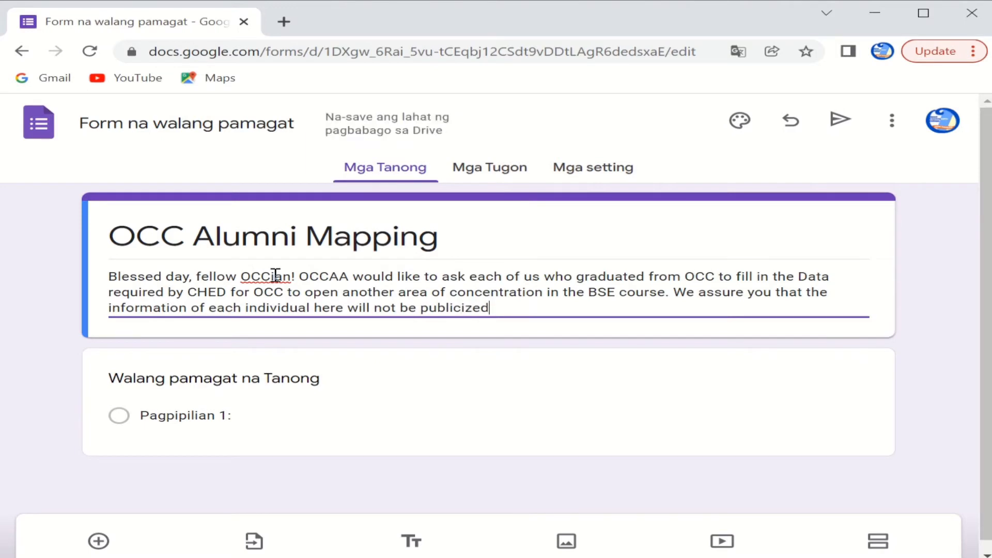
type(", but c")
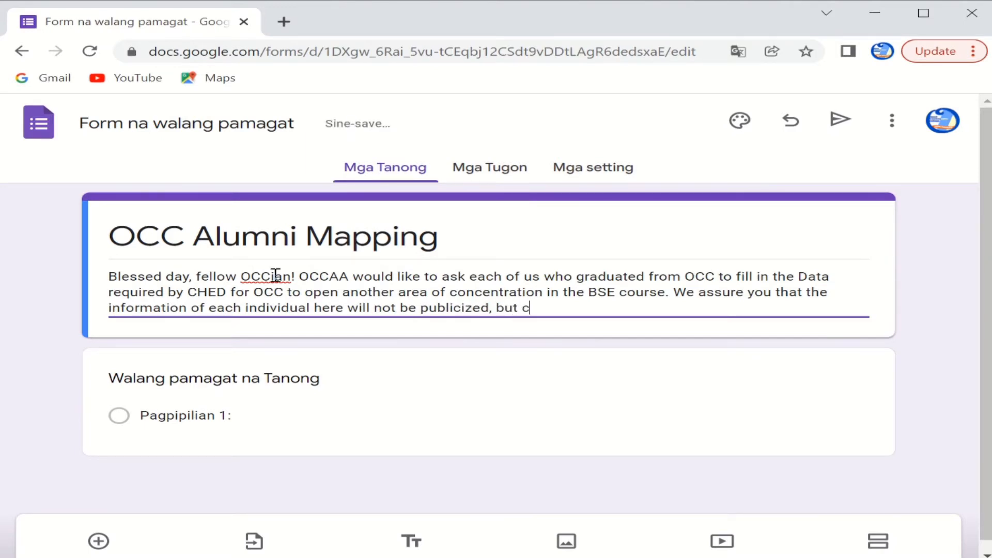
type("ould be")
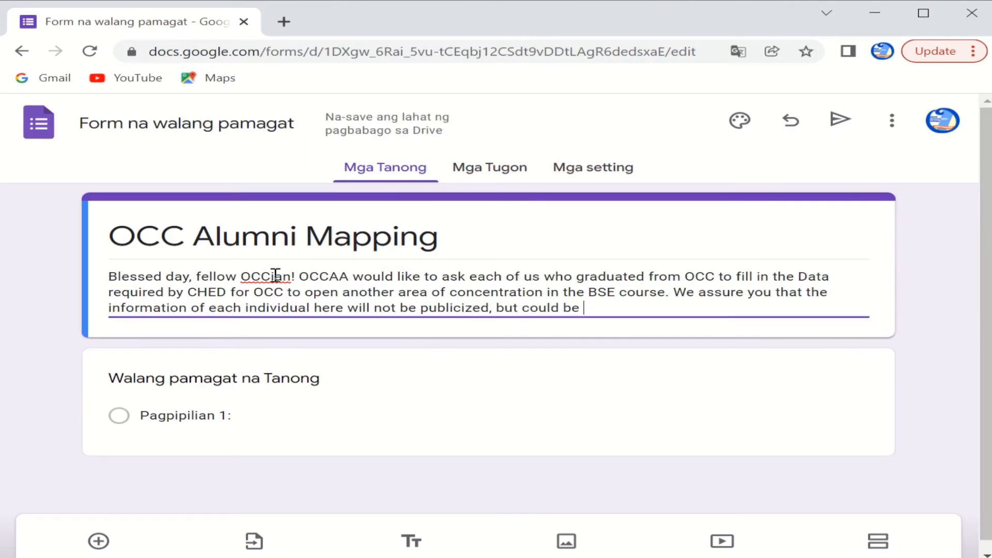
key("BackSpace")
key("BackSpace")
key("BackSpace")
key("BackSpace")
key("BackSpace")
type(". The purpose would be ")
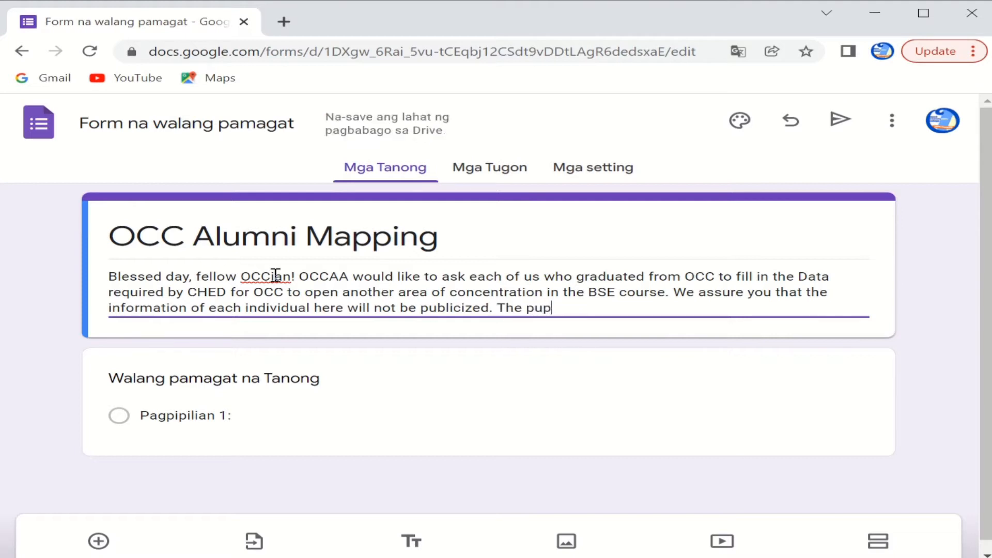
type("to consolidat")
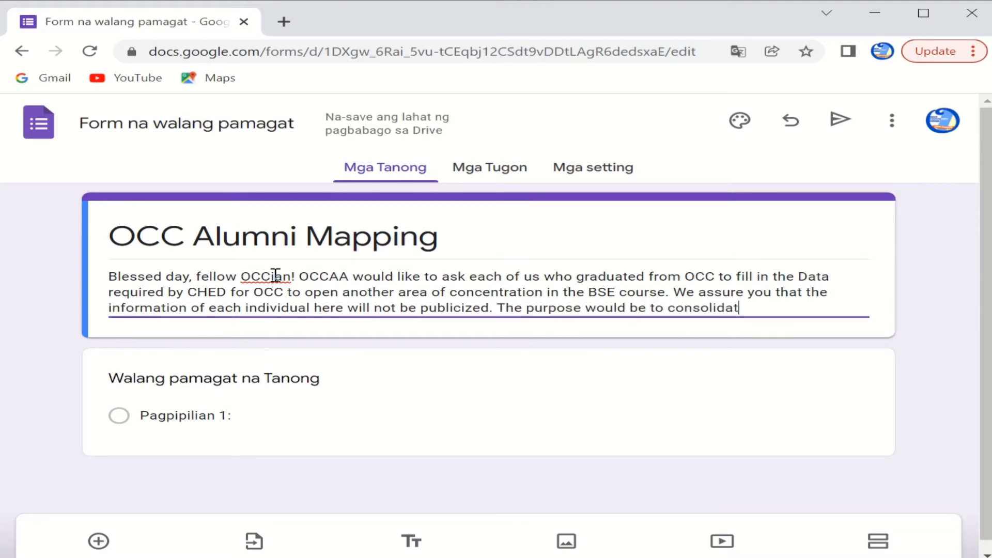
key("BackSpace")
key("BackSpace")
key("BackSpace")
key("BackSpace")
key("BackSpace")
key("BackSpace")
key("BackSpace")
key("BackSpace")
key("BackSpace")
key("BackSpace")
key("BackSpace")
key("BackSpace")
key("BackSpace")
key("BackSpace")
key("BackSpace")
key("BackSpace")
key("BackSpace")
key("BackSpace")
key("BackSpace")
key("BackSpace")
key("BackSpace")
key("BackSpace")
key("BackSpace")
key("BackSpace")
key("BackSpace")
key("BackSpace")
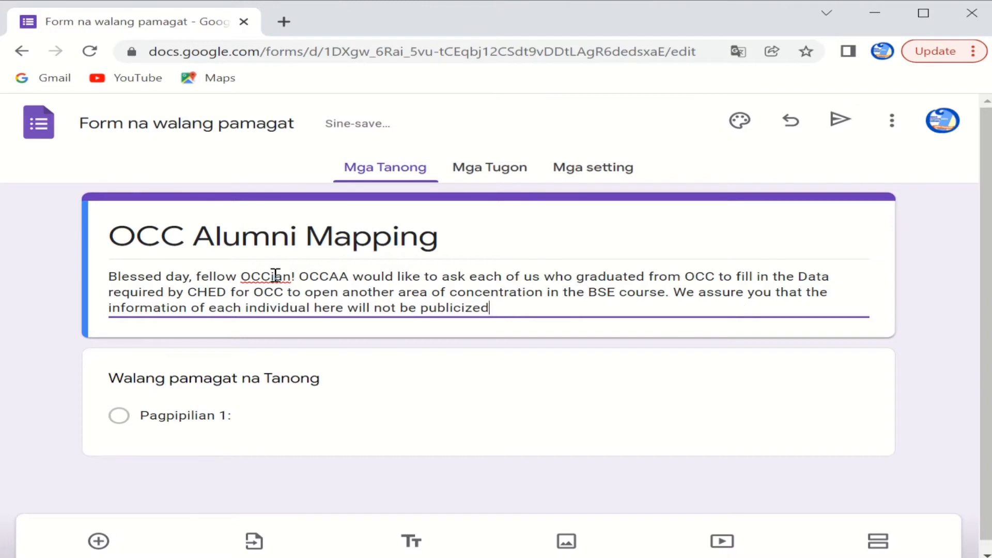
type("but would be")
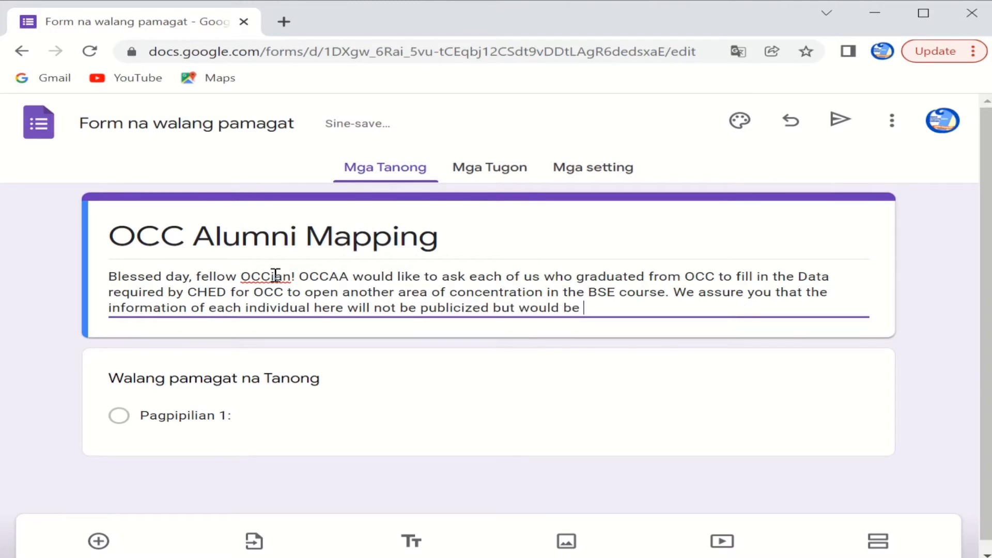
type(" consolidated")
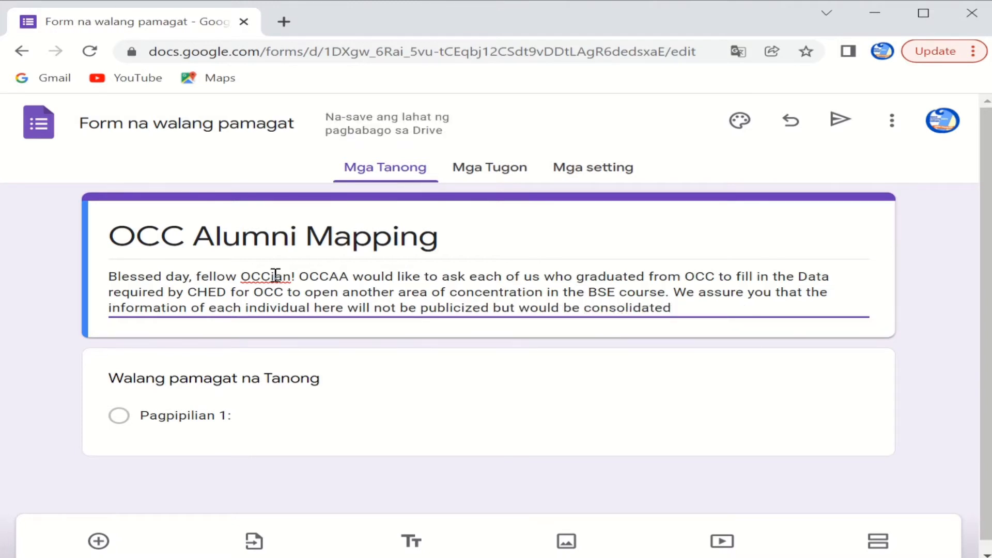
type(" as a whole. ")
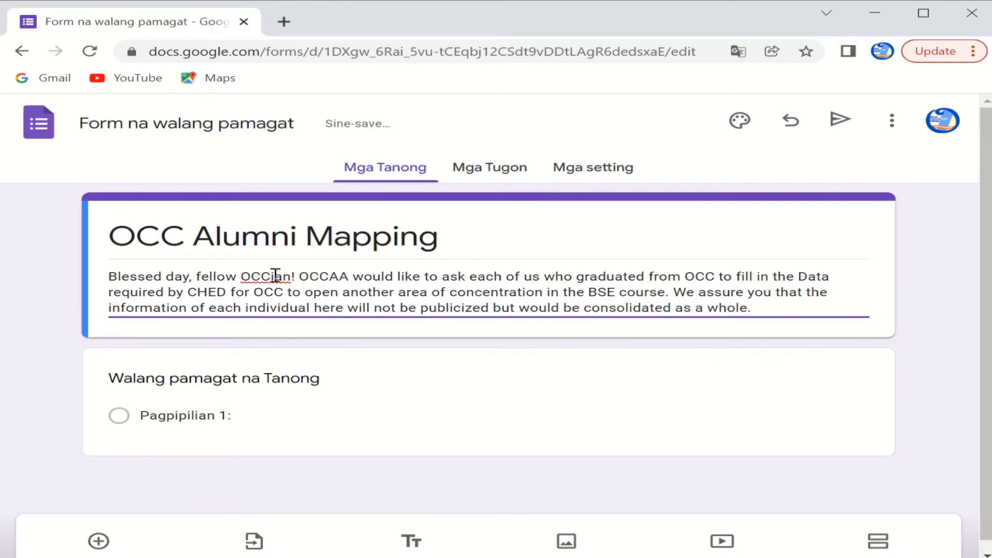
type("Your")
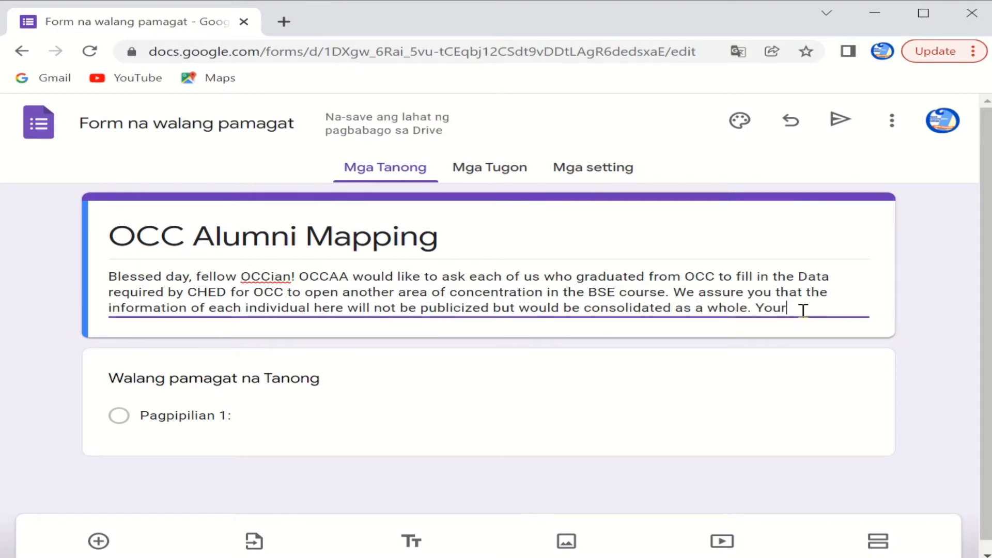
type(" participation is highly appr")
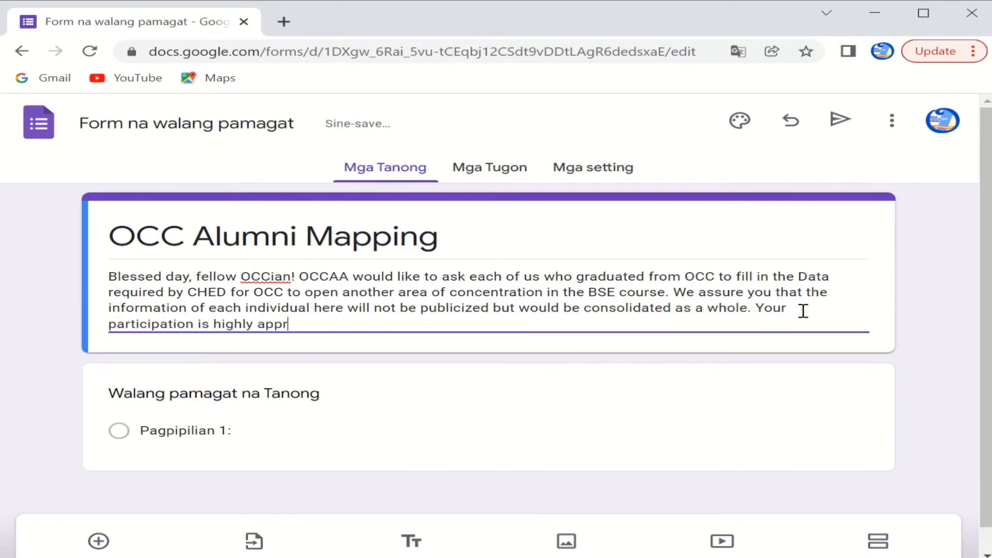
type("eciated. Thanks ahead!")
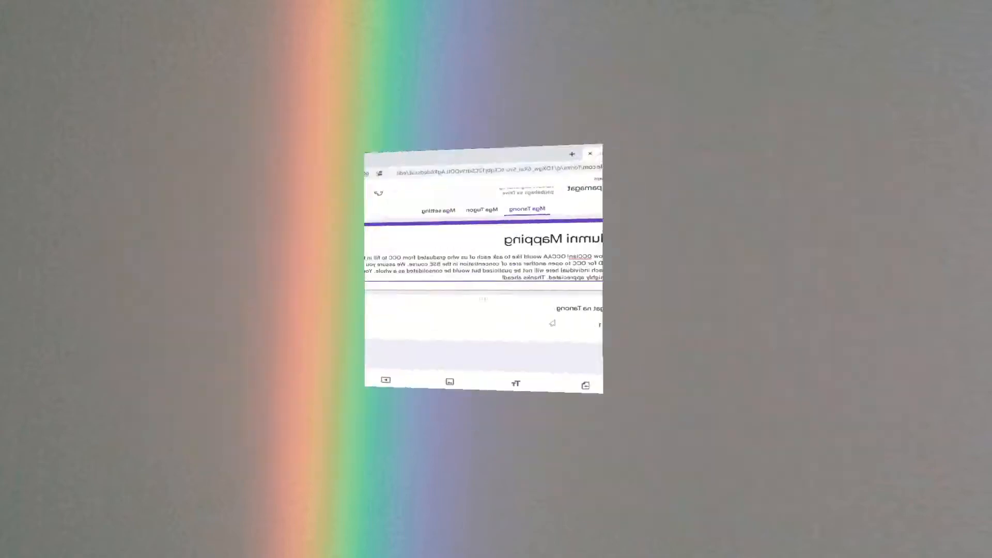
Step: Make the first question a short answer titled 'Complete Name: Family Name'
type("Fami")
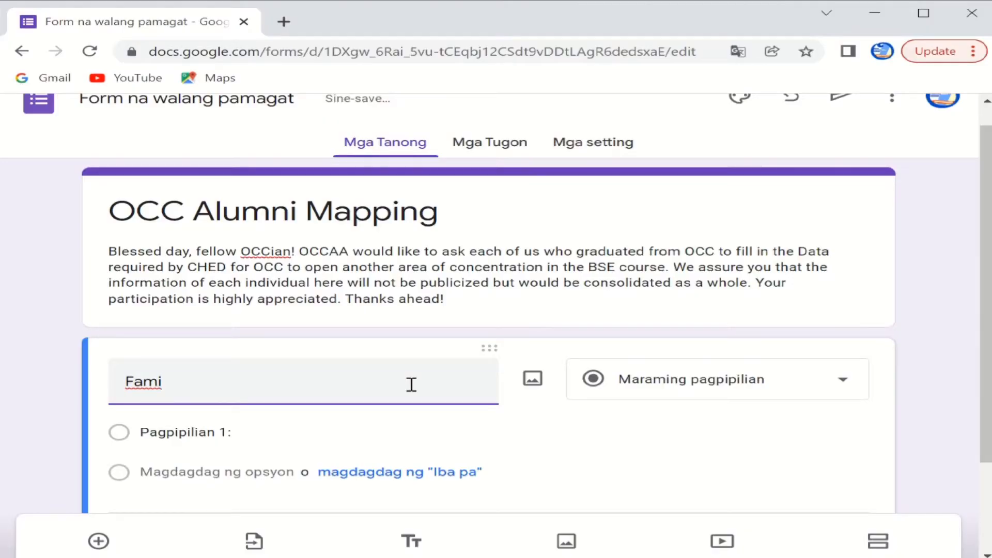
type("ly Name")
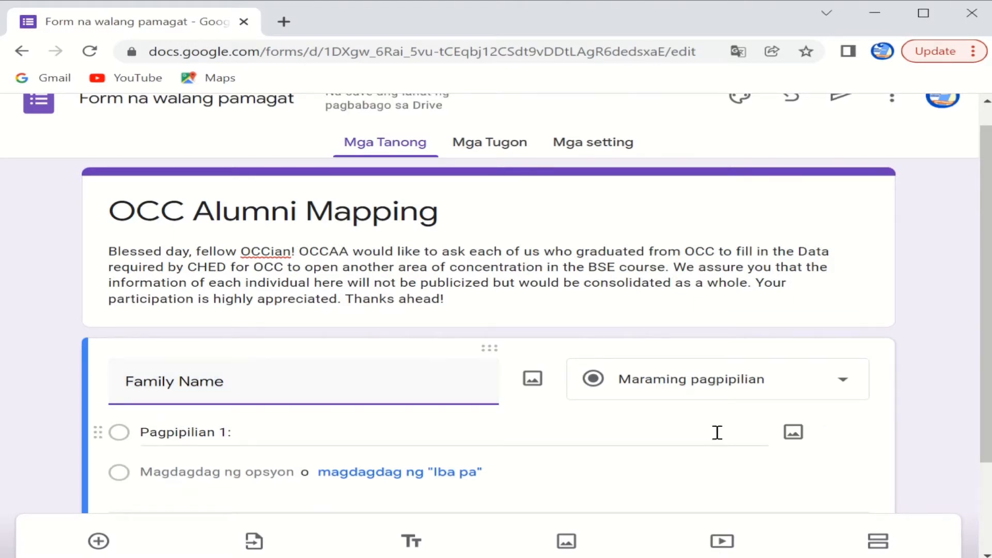
left_click(782, 395)
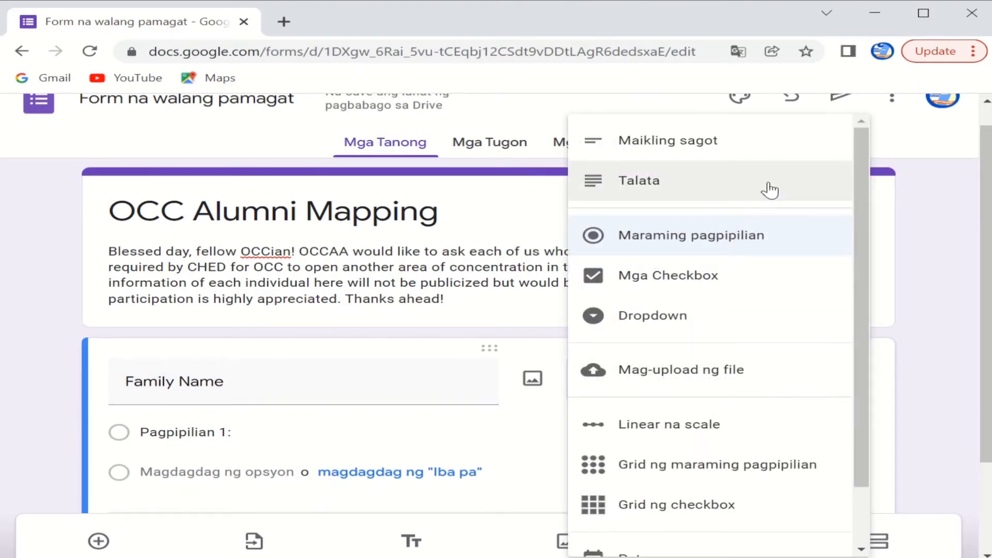
left_click(756, 159)
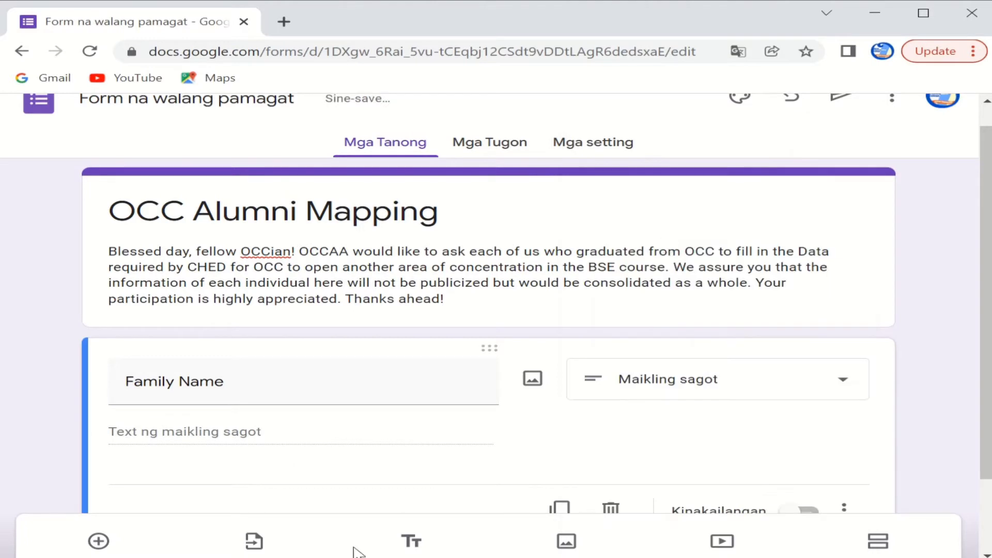
left_click_drag(123, 381, 361, 388)
key("Home")
type("Comple")
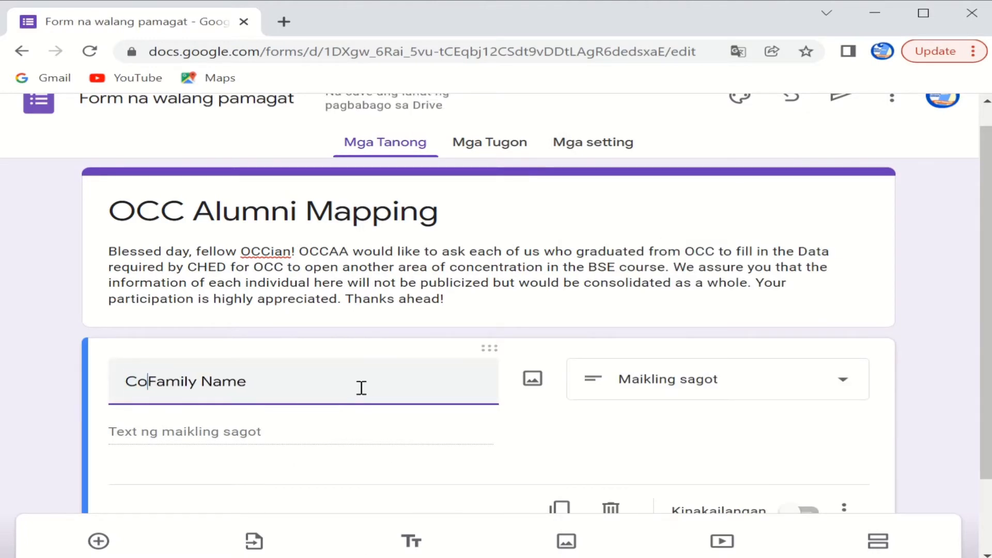
type("te na")
key("BackSpace")
key("BackSpace")
type("Name:")
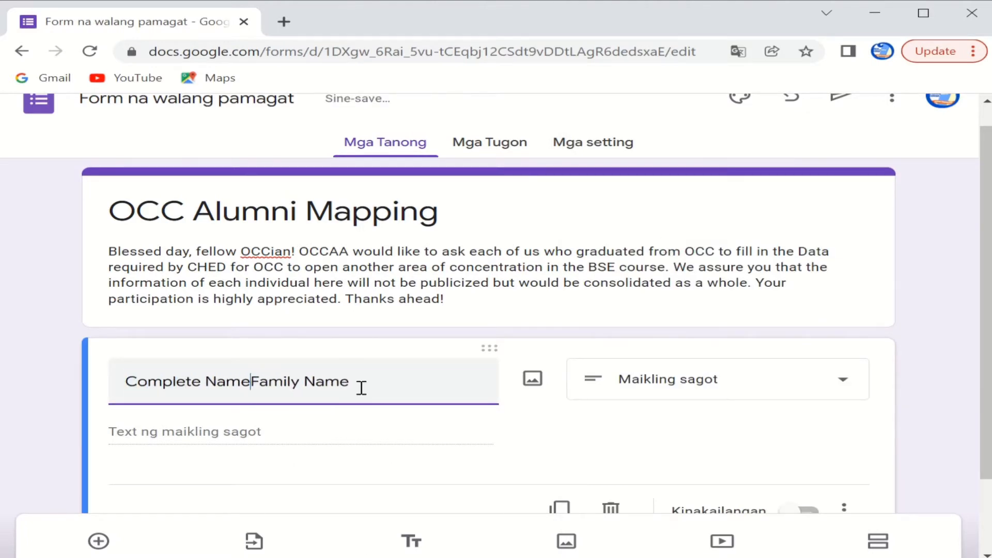
left_click(366, 385)
type("/ ")
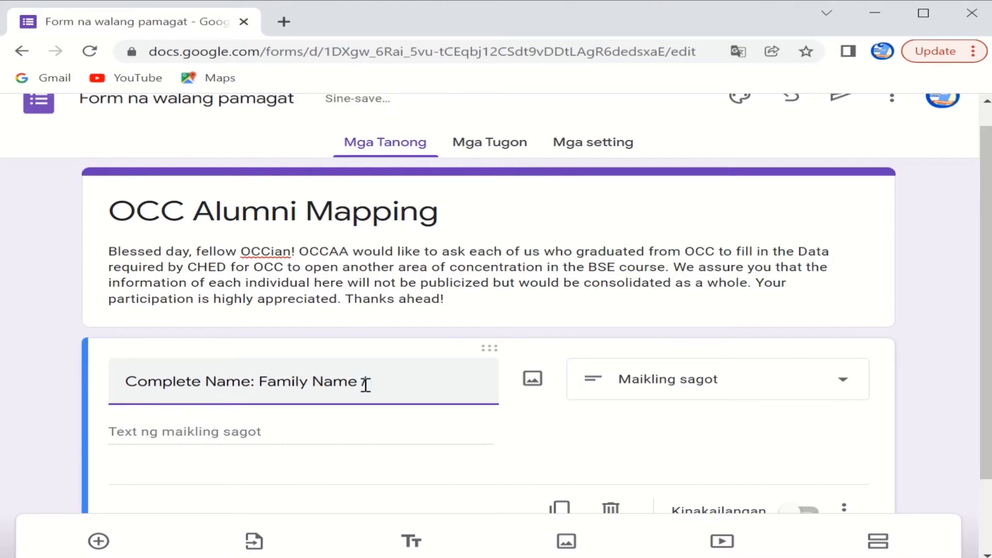
type("First Name / ")
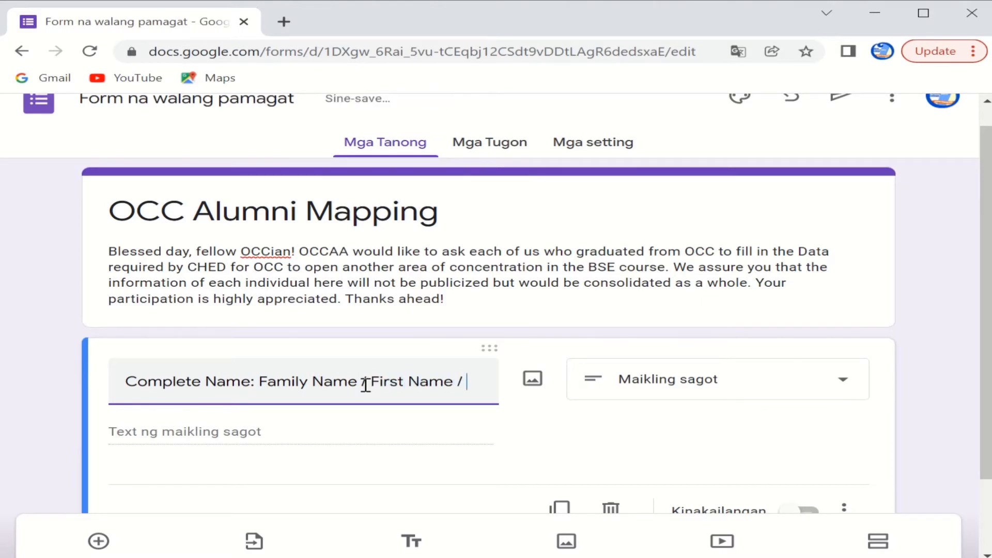
type("Middle Init")
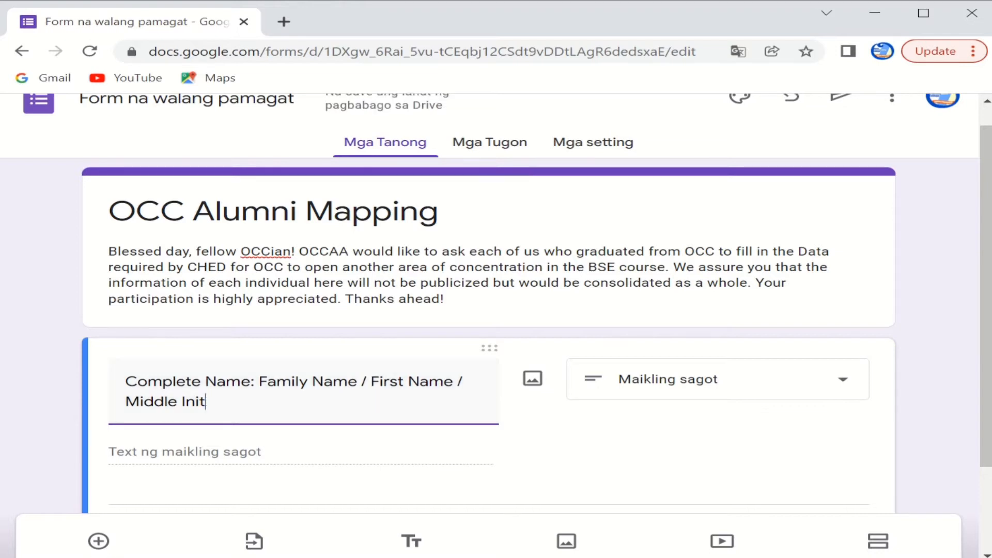
key("BackSpace")
key("BackSpace")
key("BackSpace")
key("BackSpace")
type("Name (Example:")
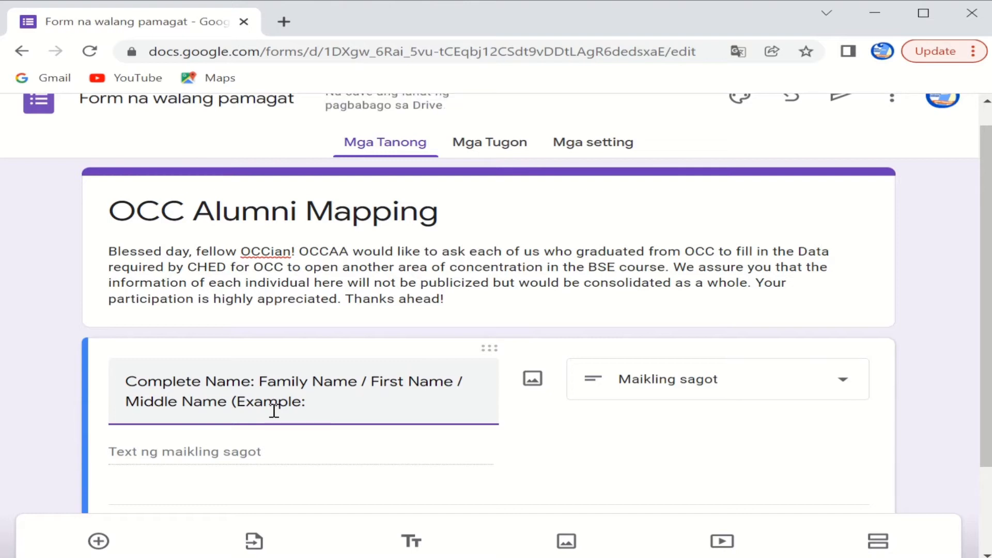
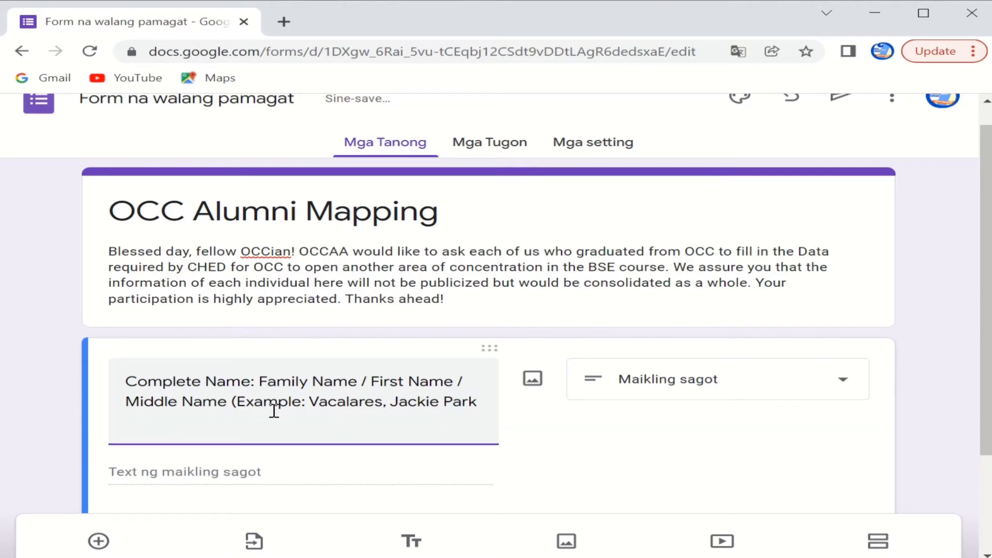
Step: Mark the Complete Name question as required
left_click(196, 462)
scroll(224, 419, "down", 2)
left_click(810, 471)
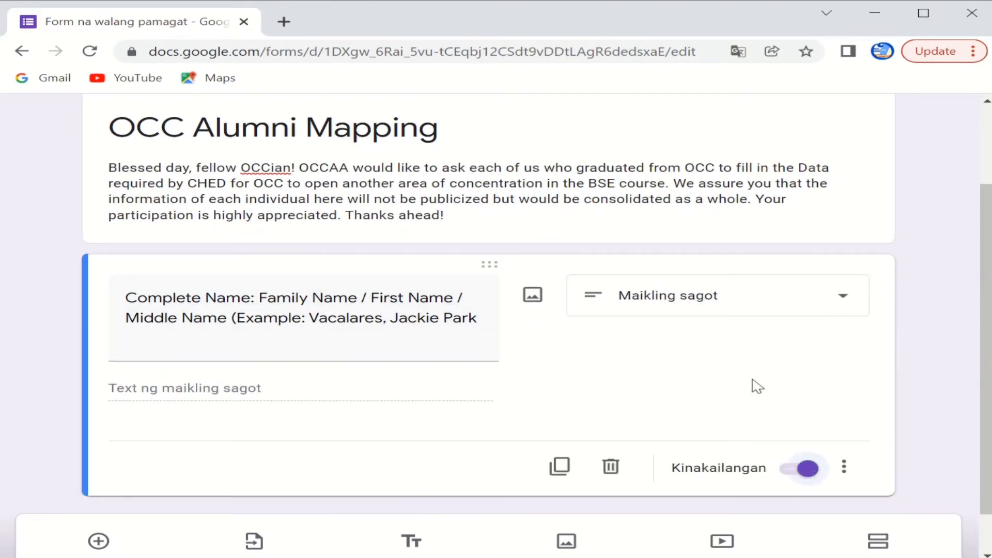
scroll(815, 343, "down", 1)
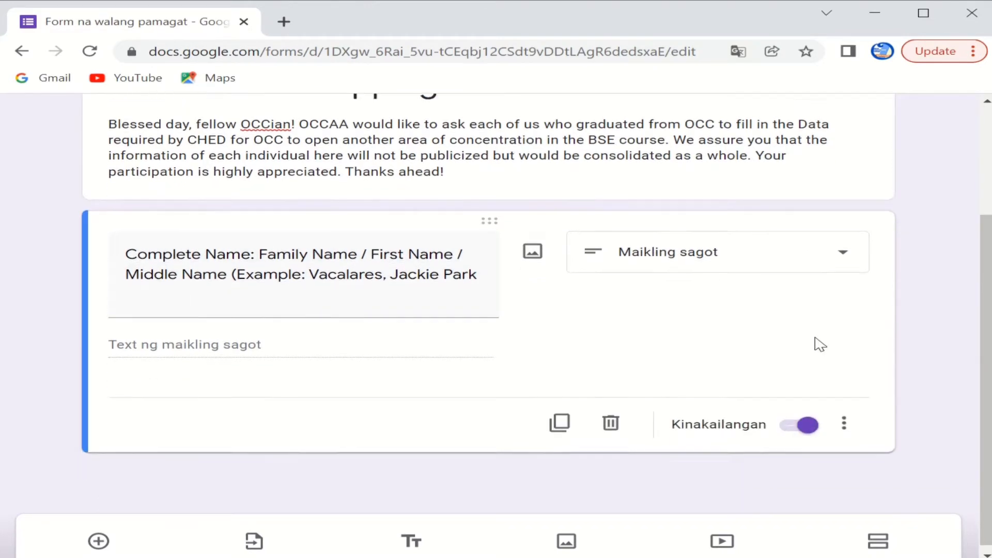
scroll(820, 337, "up", 3)
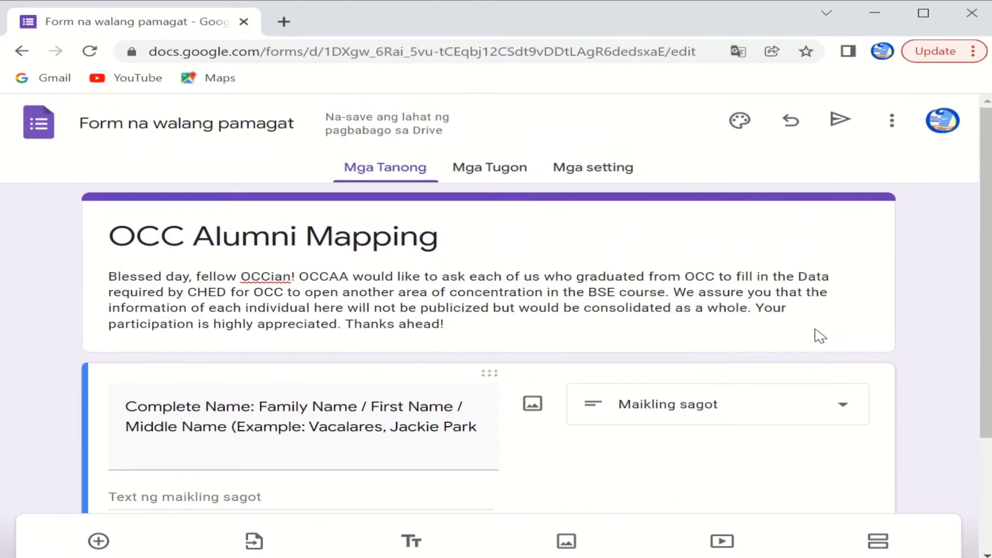
scroll(820, 337, "down", 3)
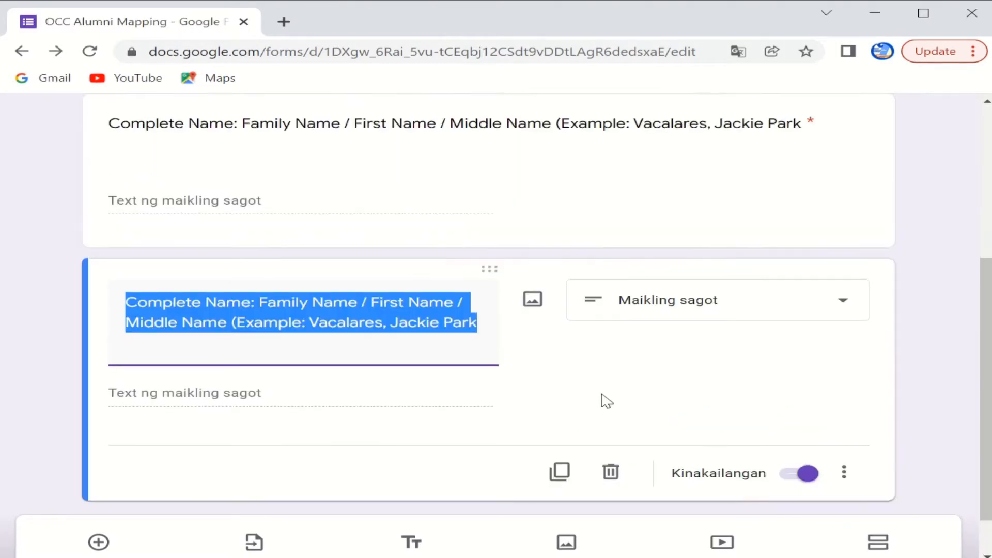
Step: Retitle the copied question 'Year Graduated' and change it to a dropdown
type("Co")
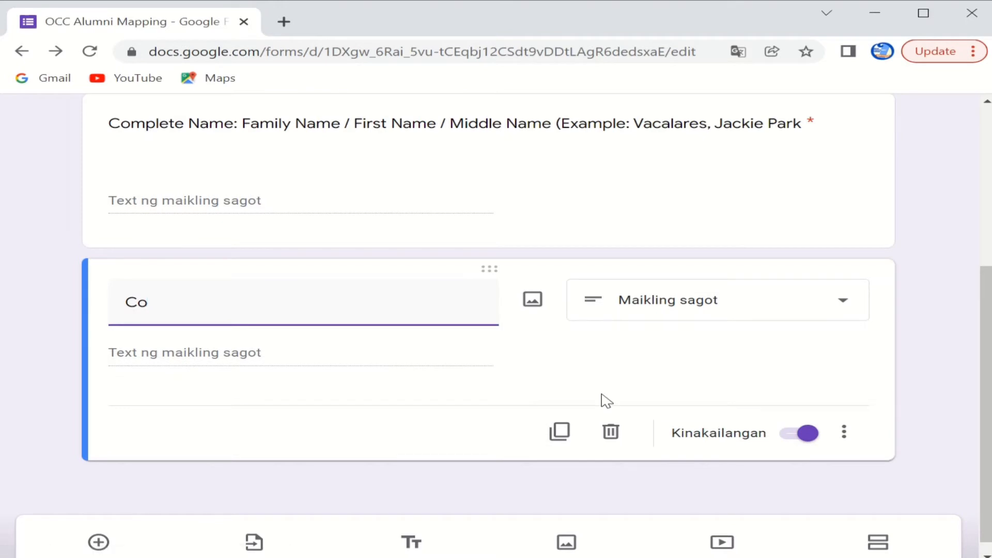
key("BackSpace")
key("BackSpace")
type("B")
key("BackSpace")
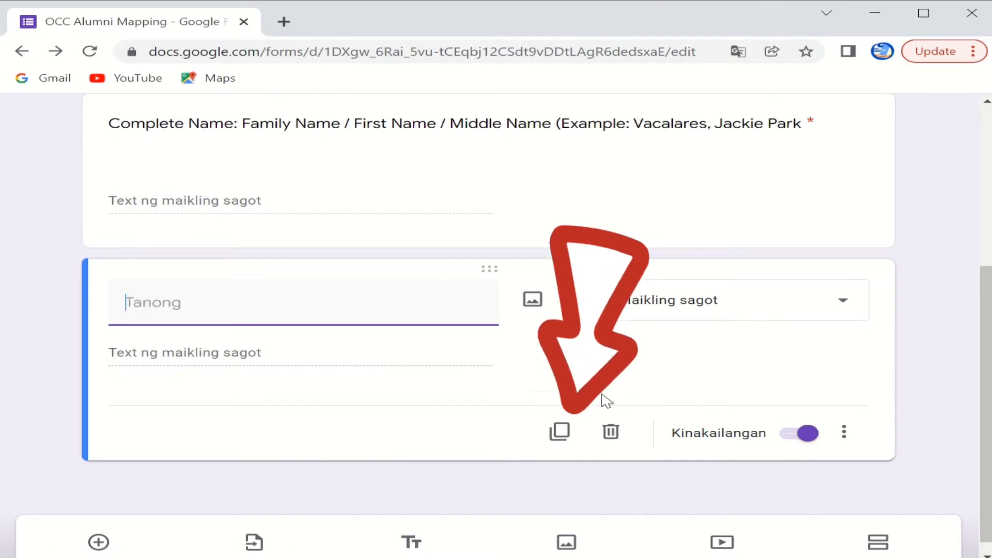
type("Year Graduated")
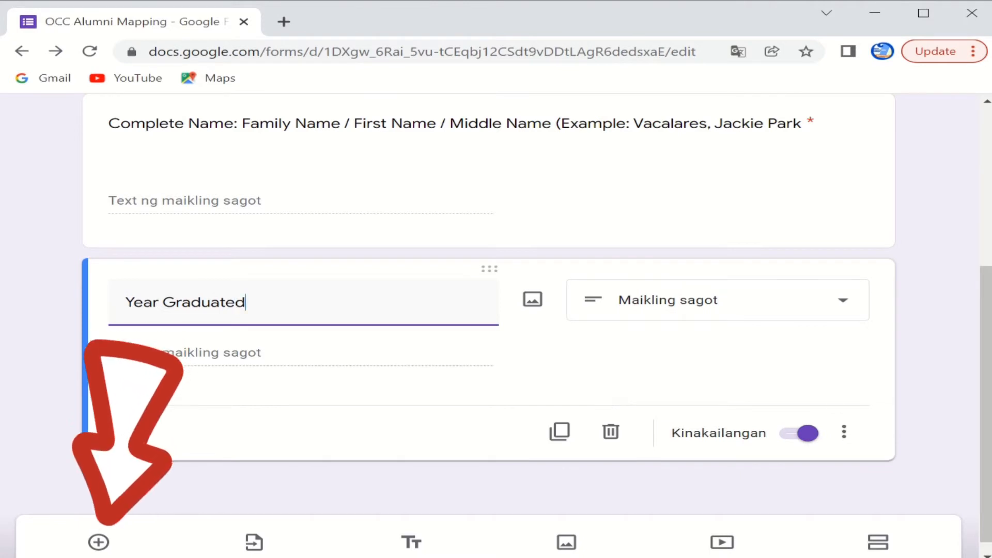
left_click(852, 309)
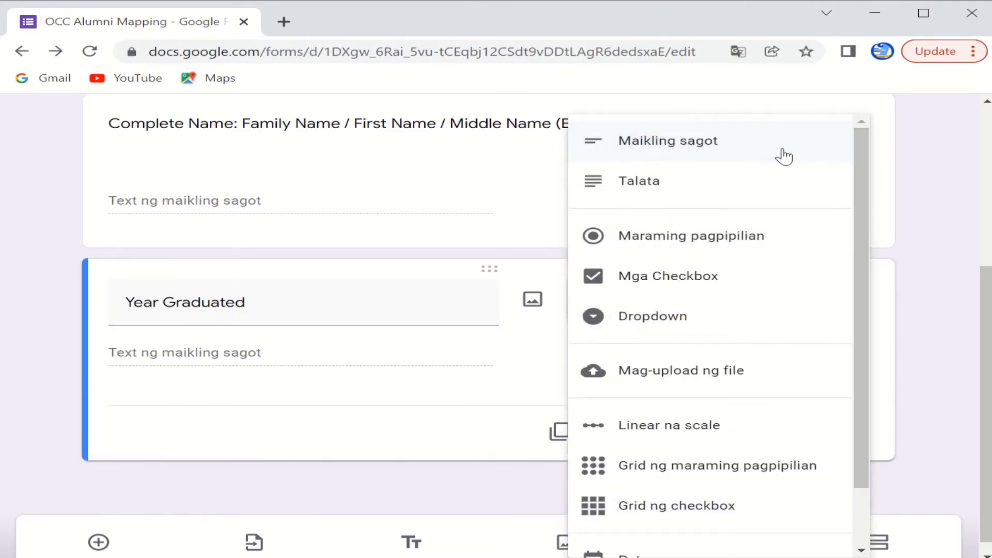
left_click(697, 336)
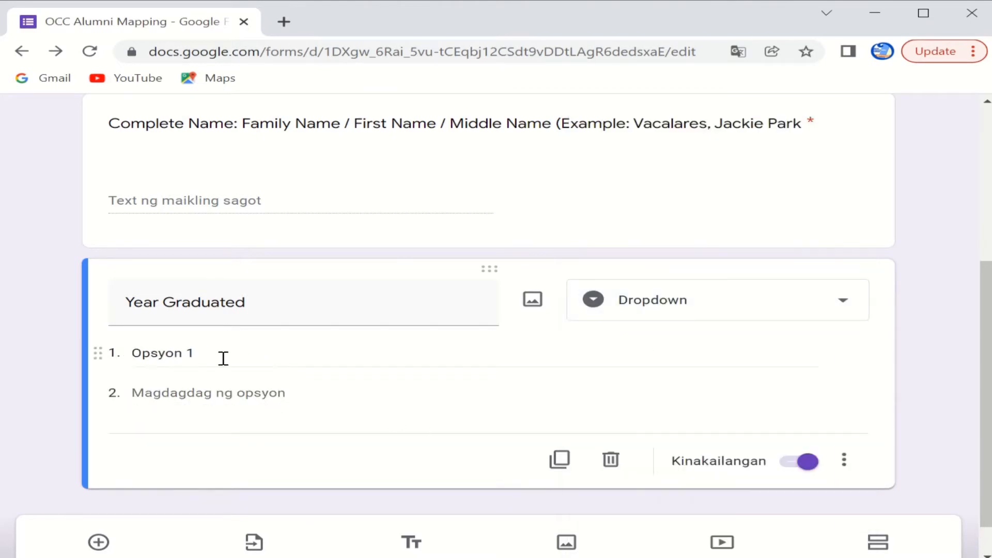
Step: Add year options 2007 through 2015 to the Year Graduated dropdown
left_click(241, 359)
type("2007")
left_click(210, 432)
type("2008")
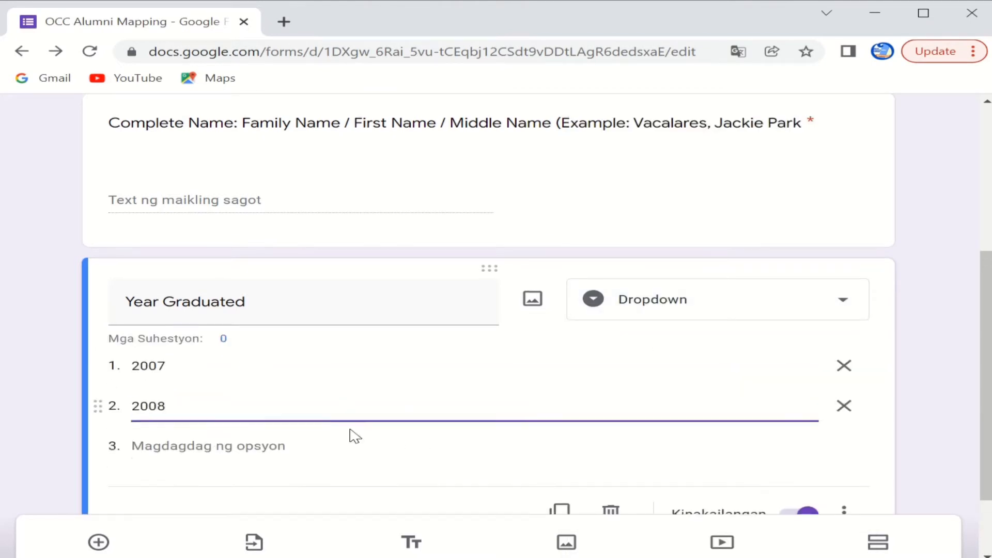
key("Return")
type("2009")
left_click(188, 418)
type("2010")
key("Return")
type("2011")
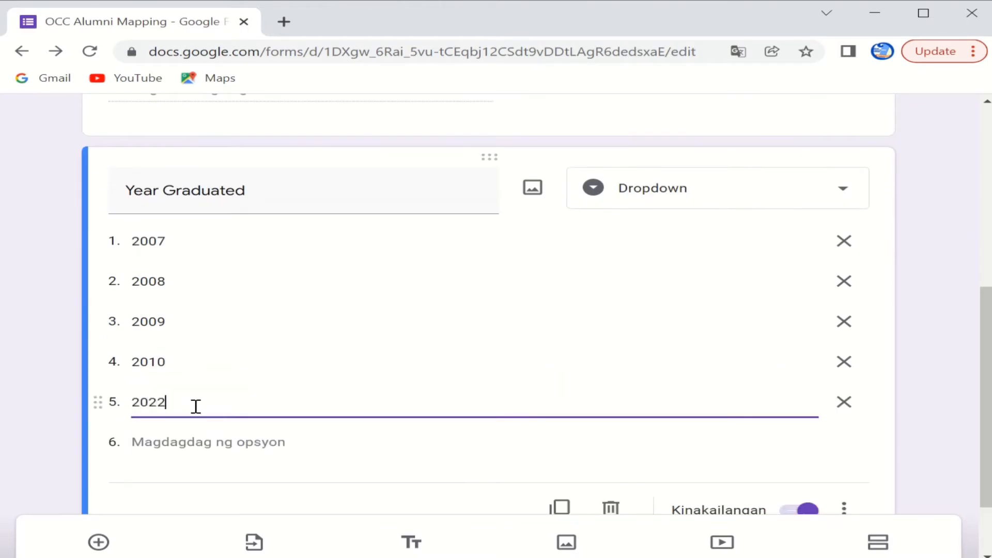
left_click(266, 441)
type("2012")
left_click(178, 481)
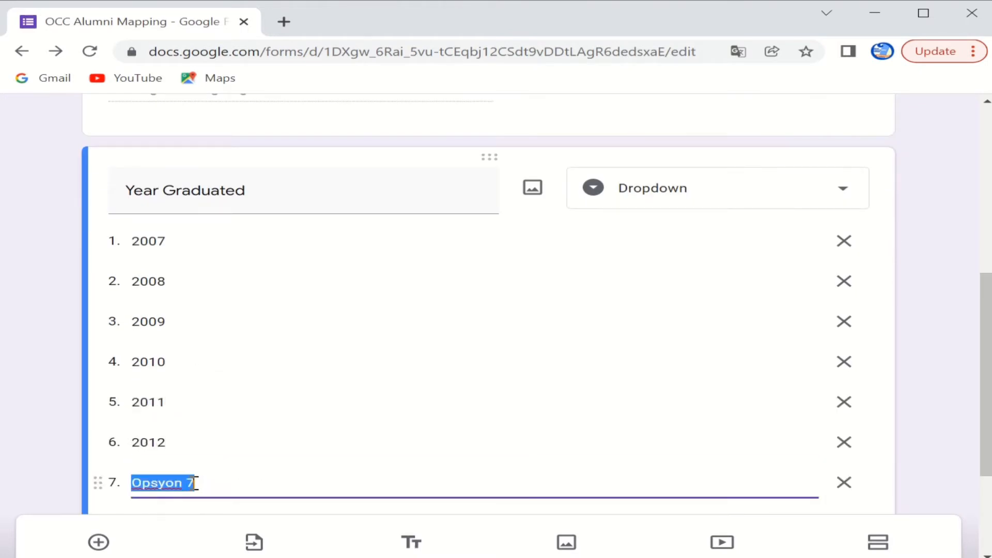
type("2013")
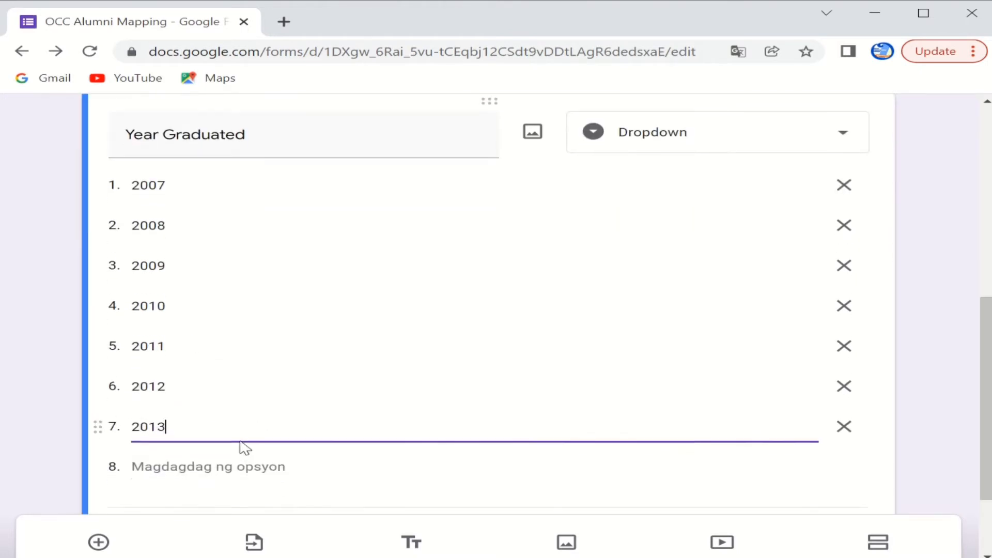
left_click(217, 465)
type("2014")
left_click(259, 450)
type("2015")
Step: Add years 2016 through 2021, then set the Course dropdown's first option to BEED
key("Return")
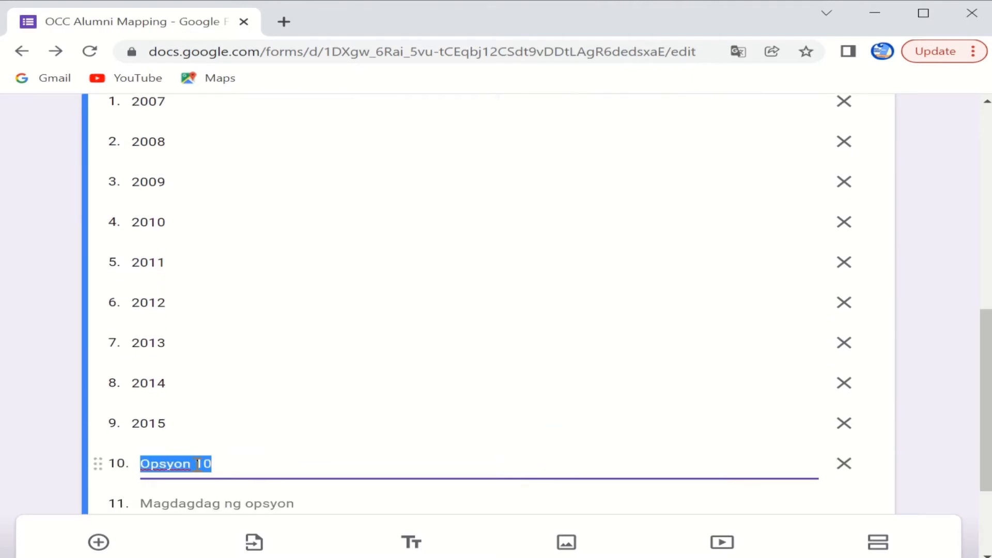
type("2016")
key("Return")
type("2017")
left_click(205, 459)
type("2018")
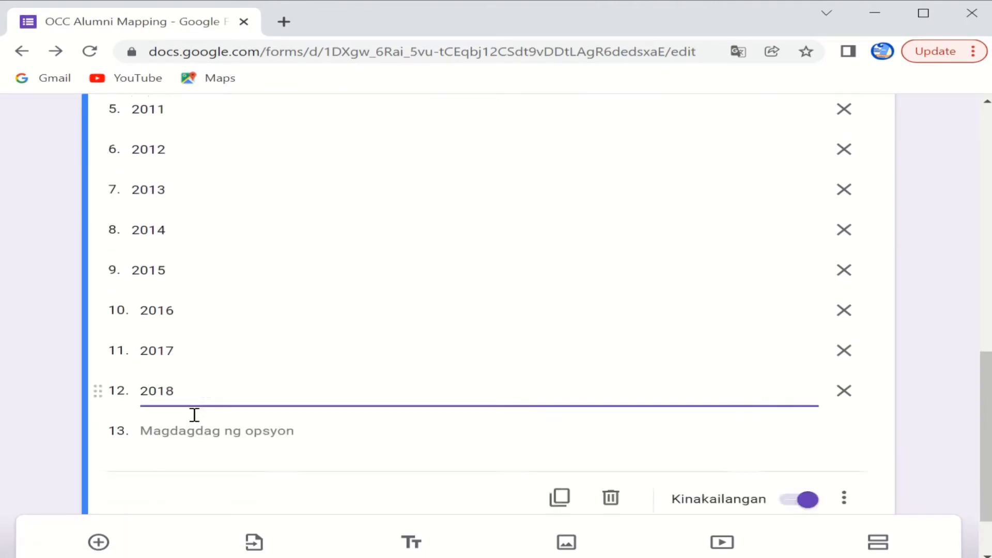
left_click(189, 430)
type("2019")
left_click(184, 455)
type("2020")
left_click(194, 443)
type("2021")
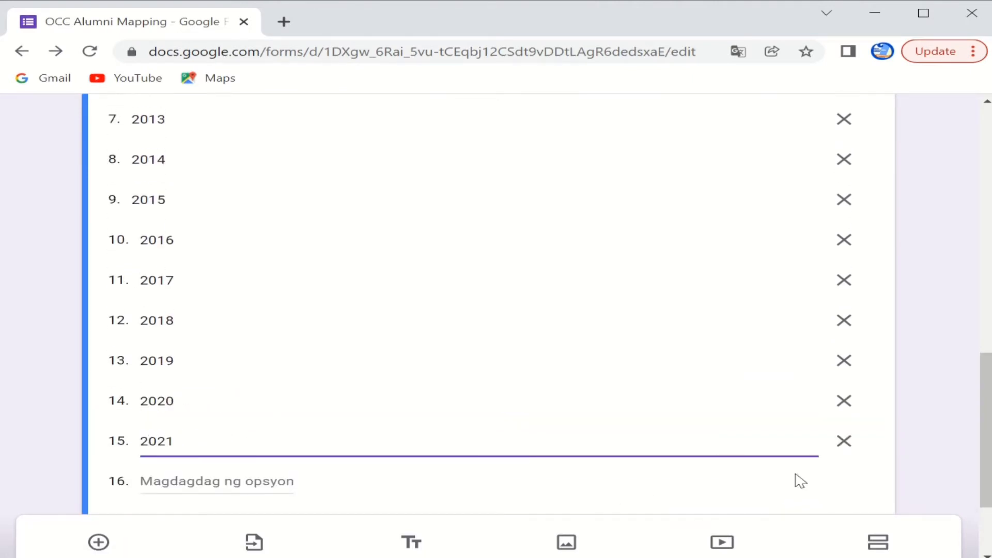
left_click(205, 249)
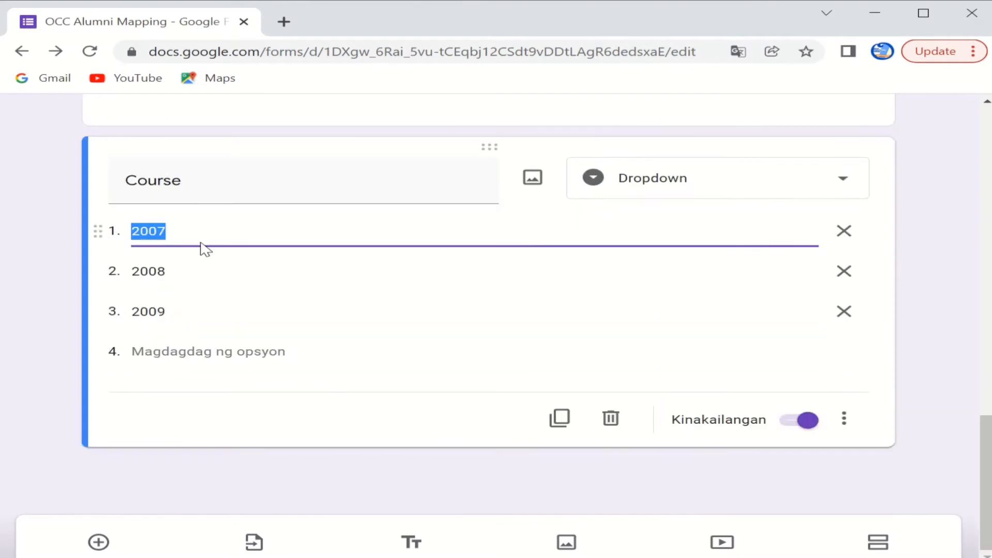
type("Bache")
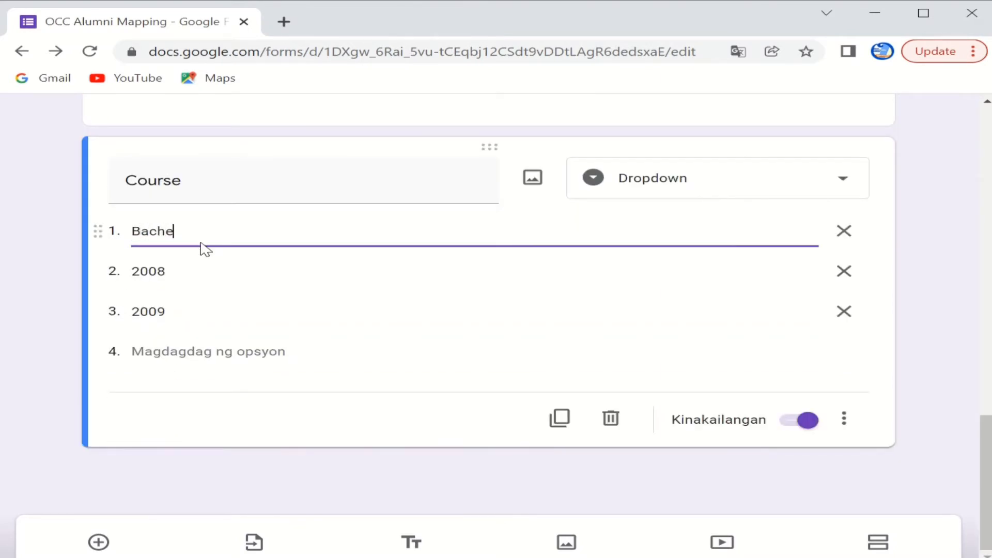
type("rlor of Elementary Educat")
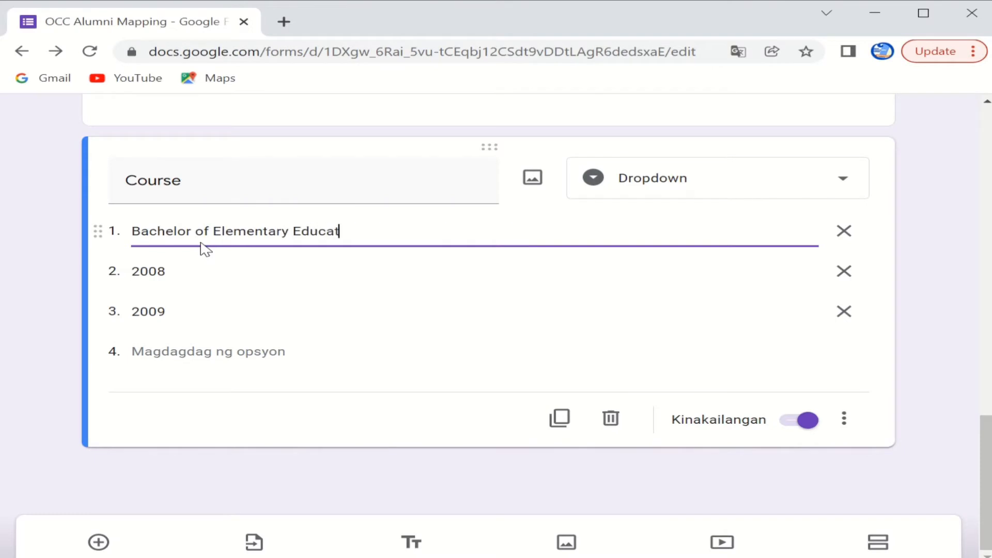
type("ion (BEED)")
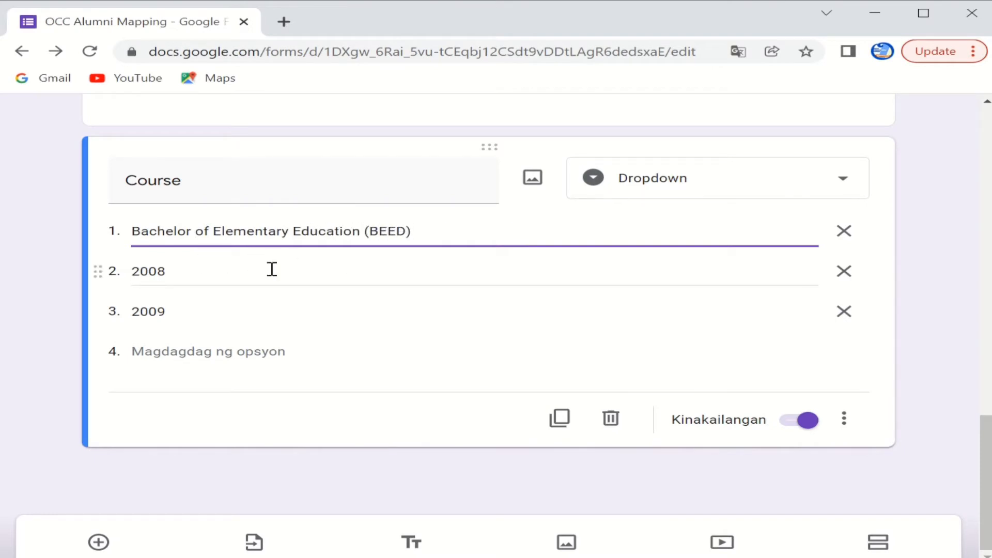
Step: Add 'Bachelor of Secondary Education' and 'Vocational' as Course options
key("Tab")
type("Bachel")
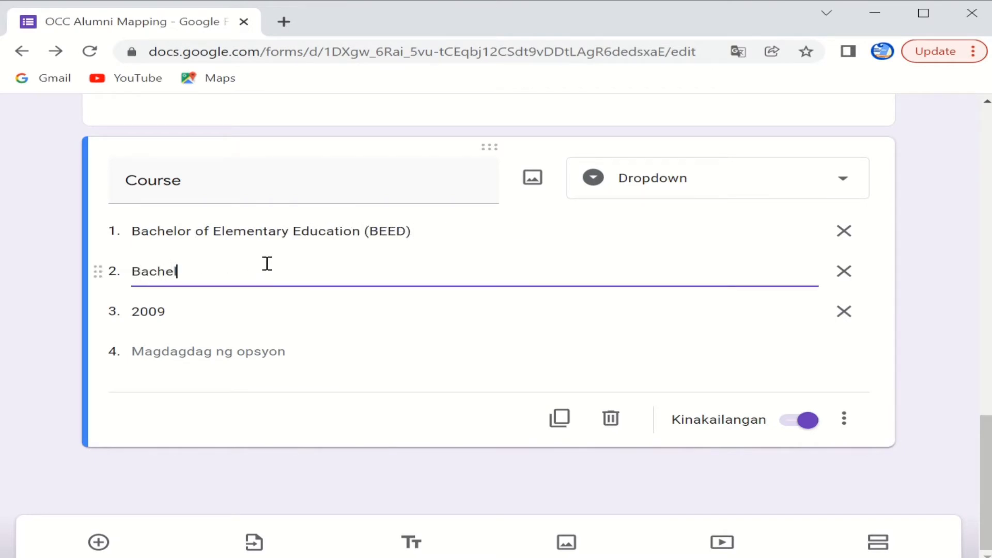
type("or of Secondary Education (BSE")
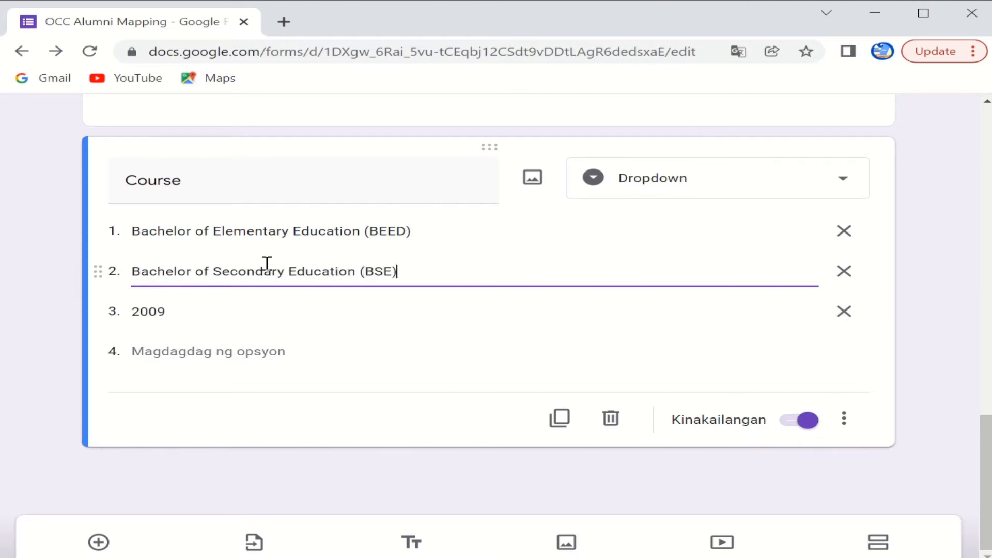
key("Tab")
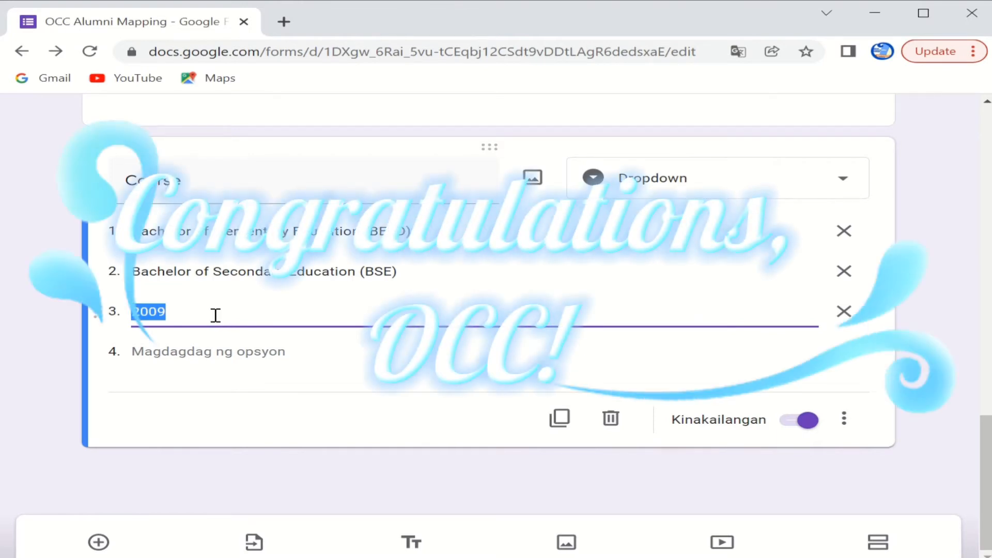
type("Vocational")
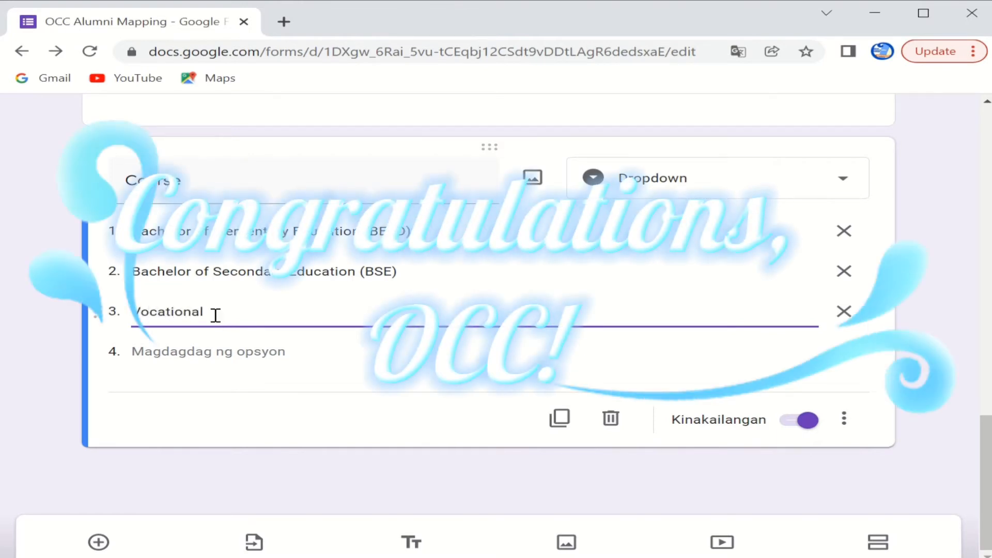
key("Return")
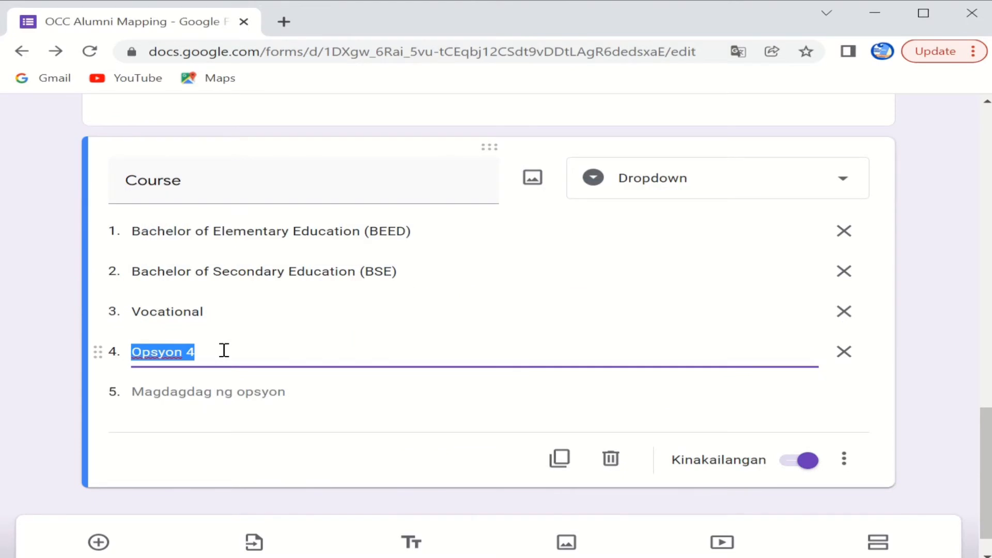
Step: Add 'Information Technology (IT)' as an option and move it above Vocational
type("Information")
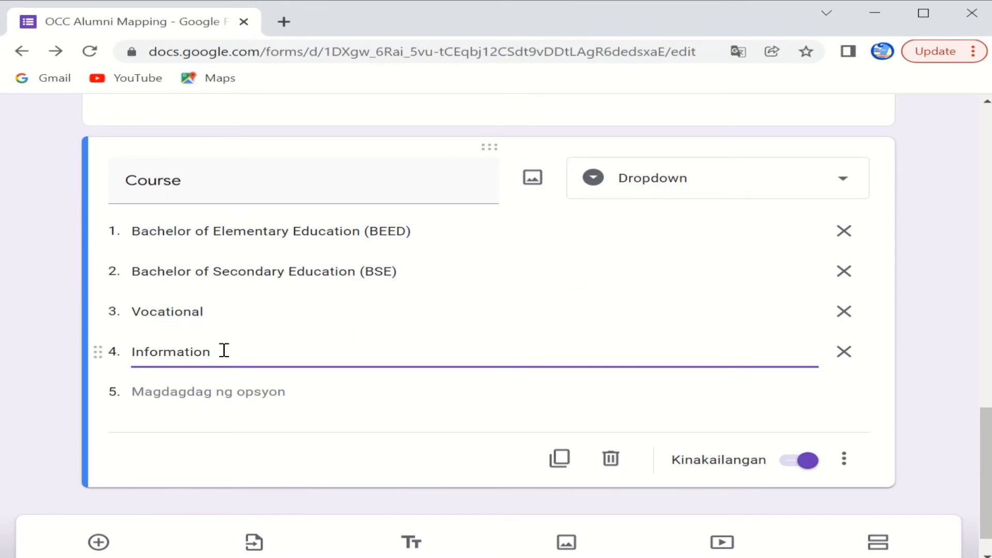
key("BackSpace")
key("BackSpace")
key("BackSpace")
key("BackSpace")
key("BackSpace")
key("BackSpace")
key("BackSpace")
key("BackSpace")
key("BackSpace")
key("BackSpace")
key("BackSpace")
key("BackSpace")
key("BackSpace")
left_click(370, 231)
left_click(178, 359)
type("Informati")
left_click_drag(121, 356, 100, 318)
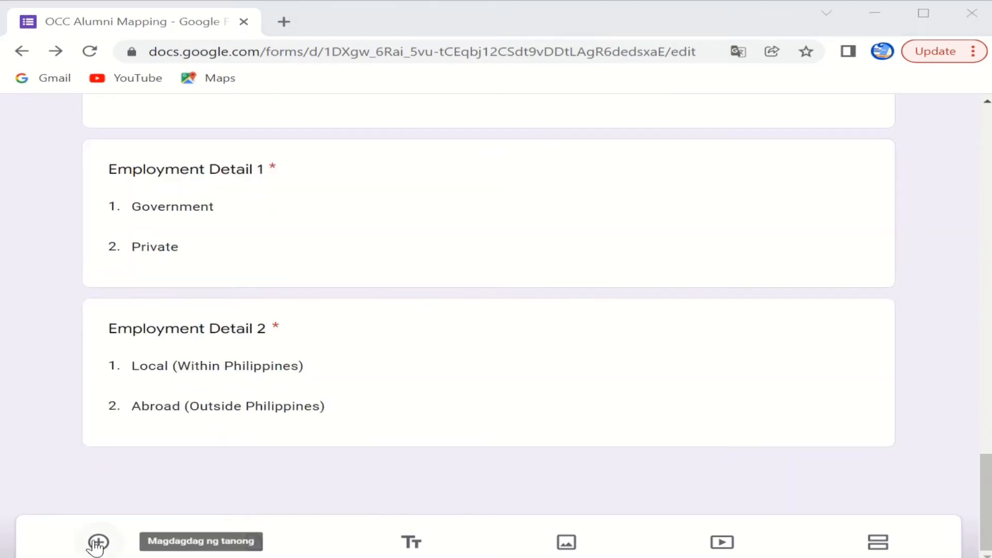
Step: Add a new question and place it below Employment Detail 2
left_click(98, 542)
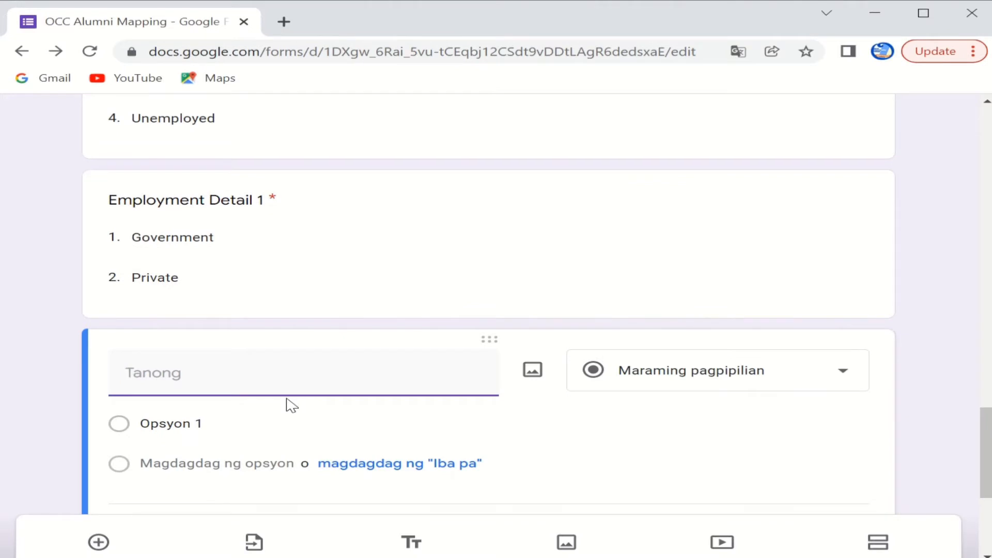
scroll(354, 292, "down", 5)
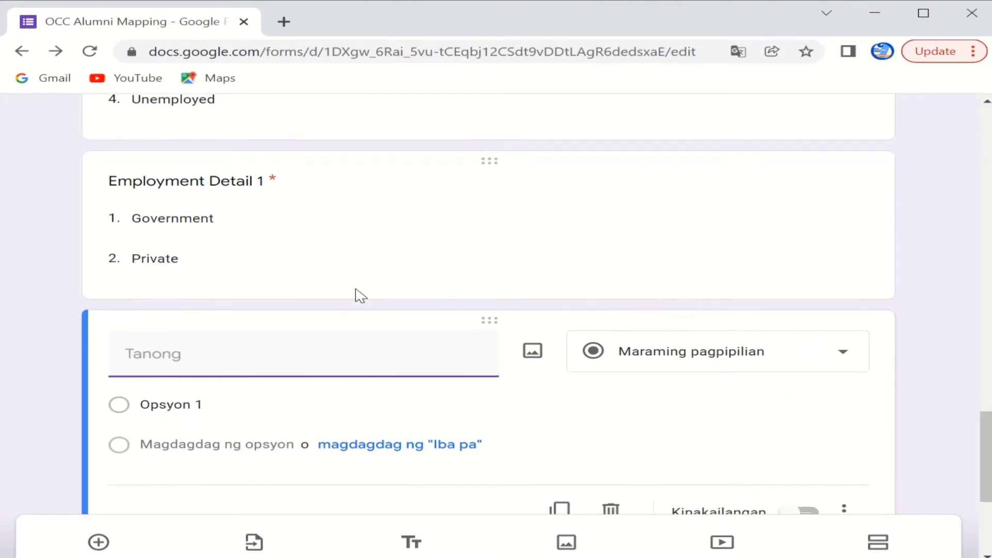
scroll(387, 214, "up", 2)
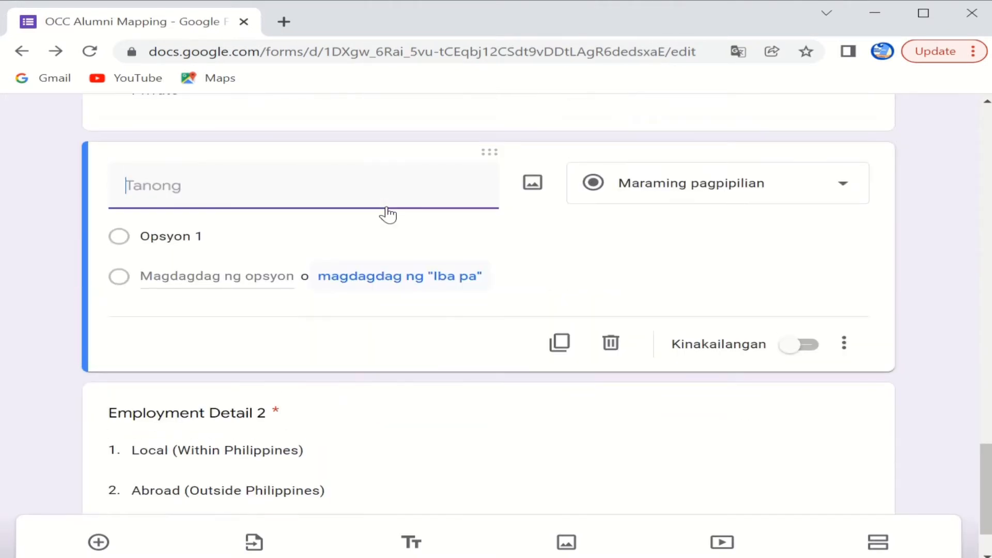
left_click_drag(497, 182, 526, 361)
left_click_drag(513, 269, 505, 350)
scroll(470, 397, "down", 2)
scroll(469, 397, "down", 2)
scroll(510, 355, "down", 5)
Step: Title it 'Employer: Company / Office / Business Name (Example: DepEd-MisOr /Igpit'
left_click(243, 383)
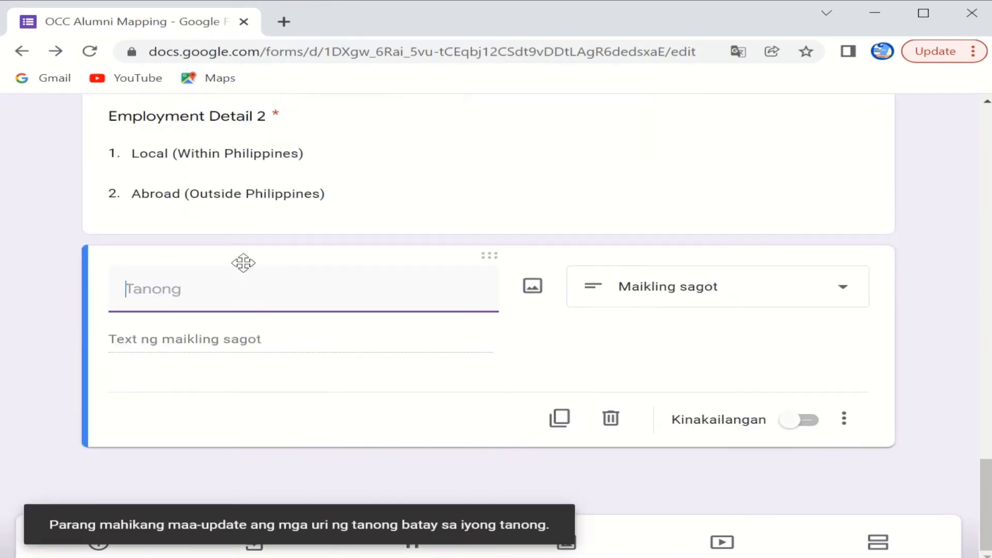
type("Company / Office")
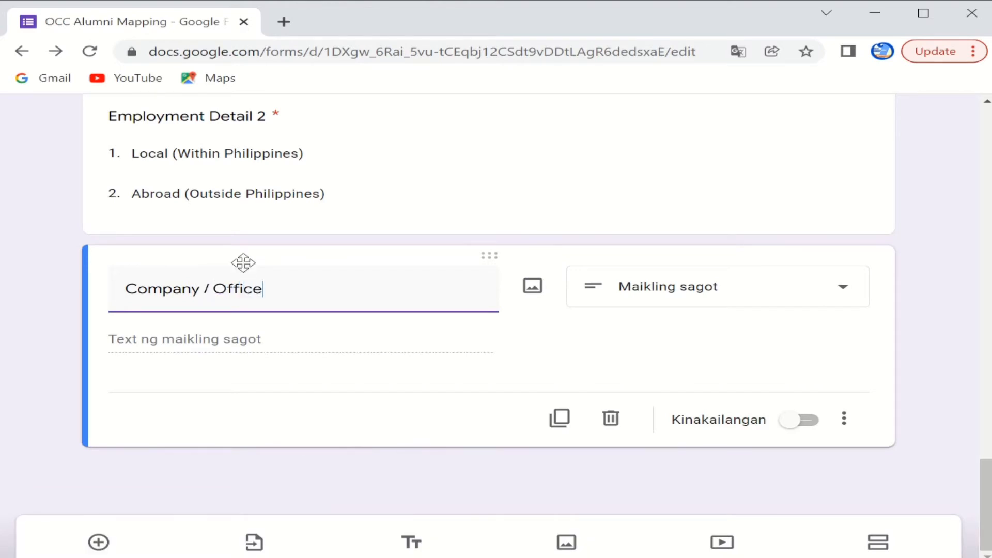
type(" / Business Name")
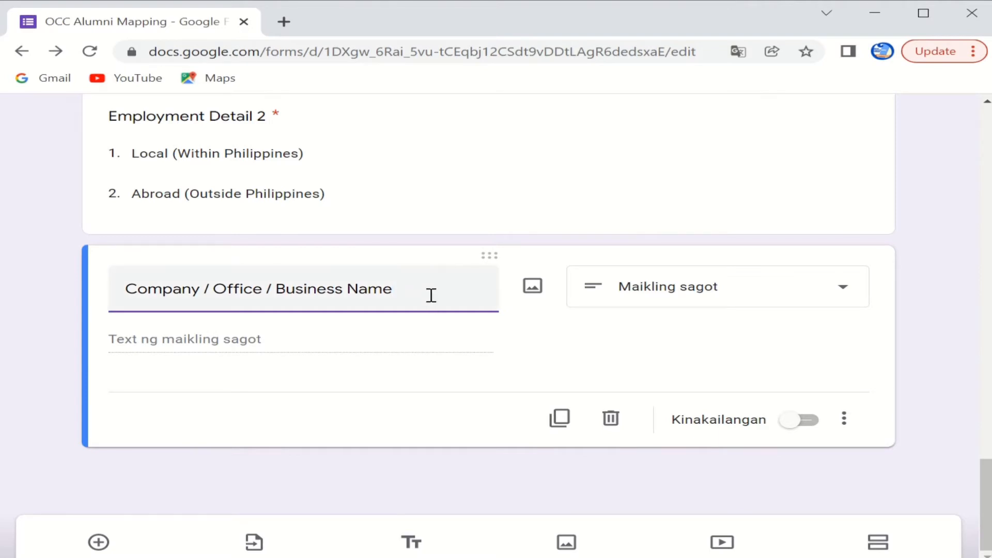
left_click(132, 289)
type("(Em")
key("BackSpace")
key("BackSpace")
key("BackSpace")
type("Employer")
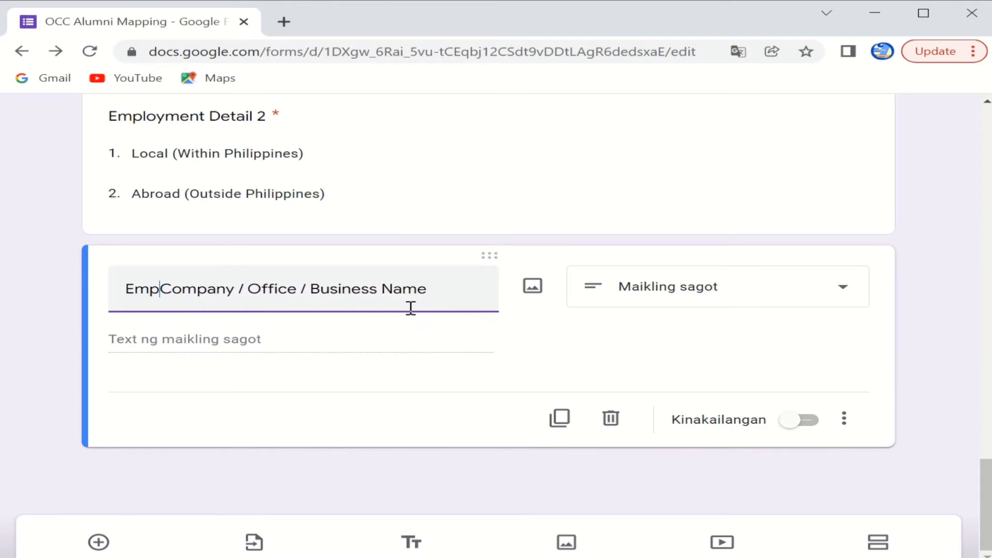
type(":")
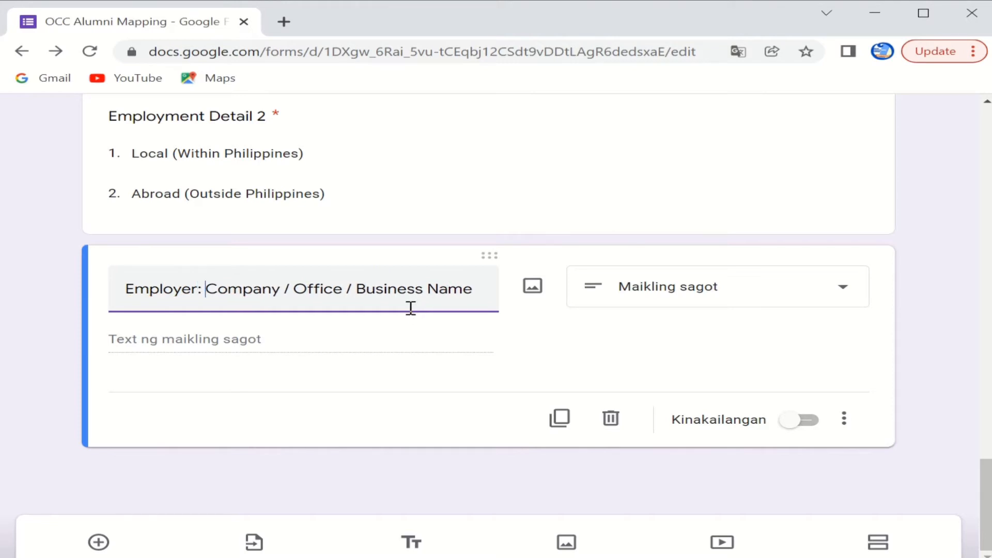
left_click(468, 294)
type("(Examp")
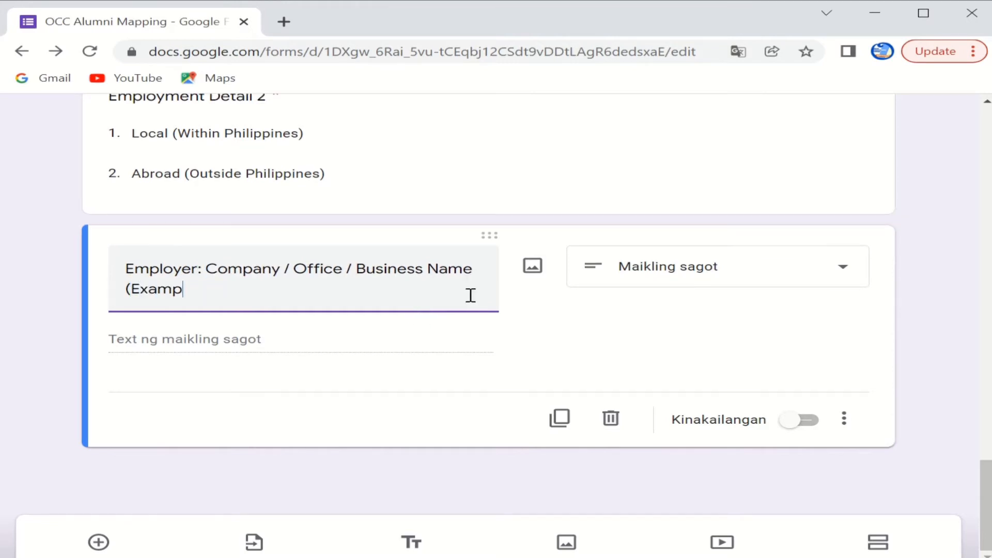
type("le: DepEd")
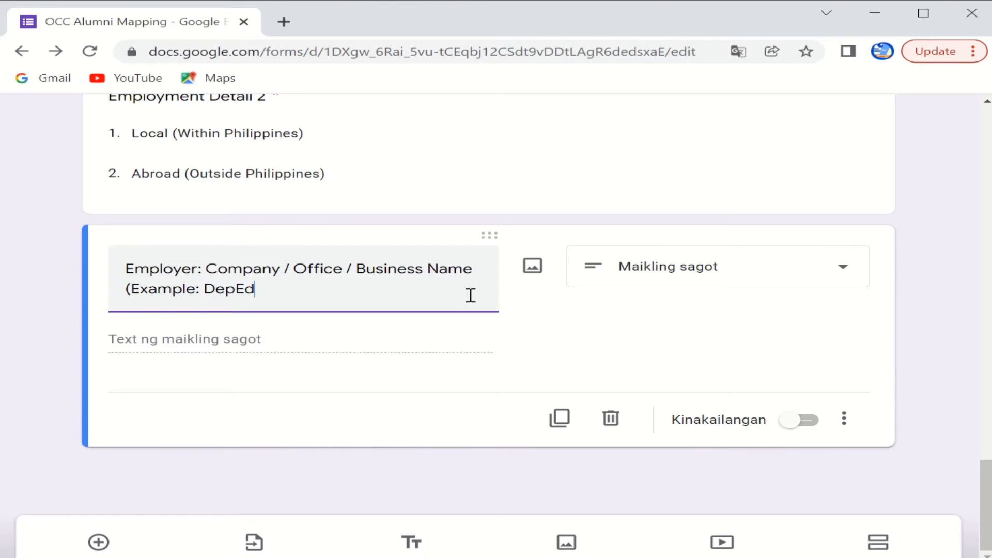
type("-MisOr /")
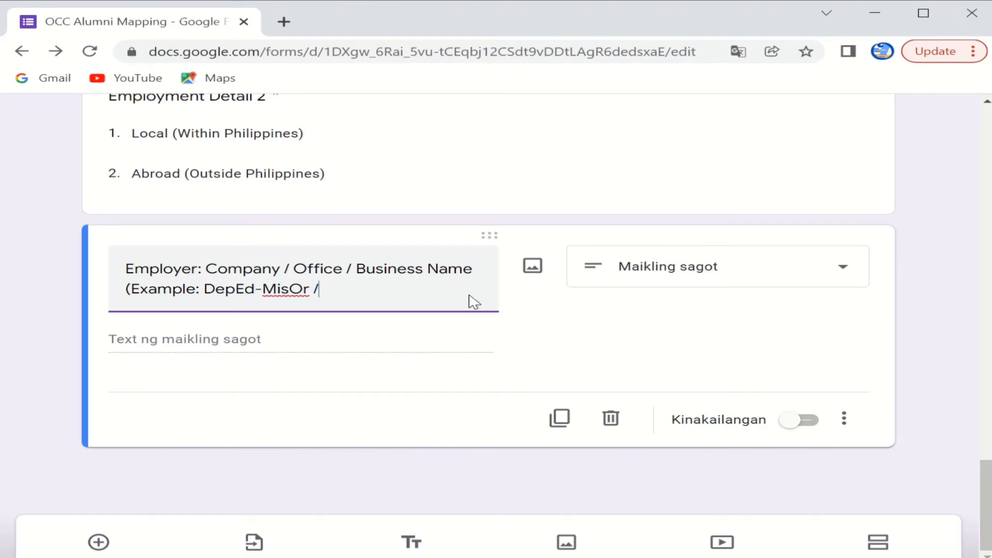
type("Igpit ES")
scroll(326, 381, "up", 2)
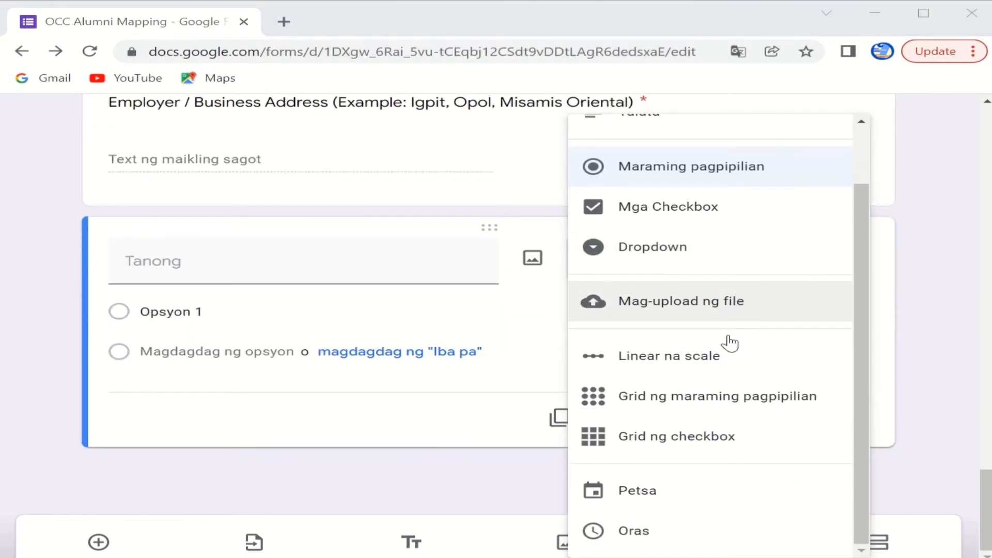
scroll(731, 343, "up", 1)
scroll(731, 310, "down", 1)
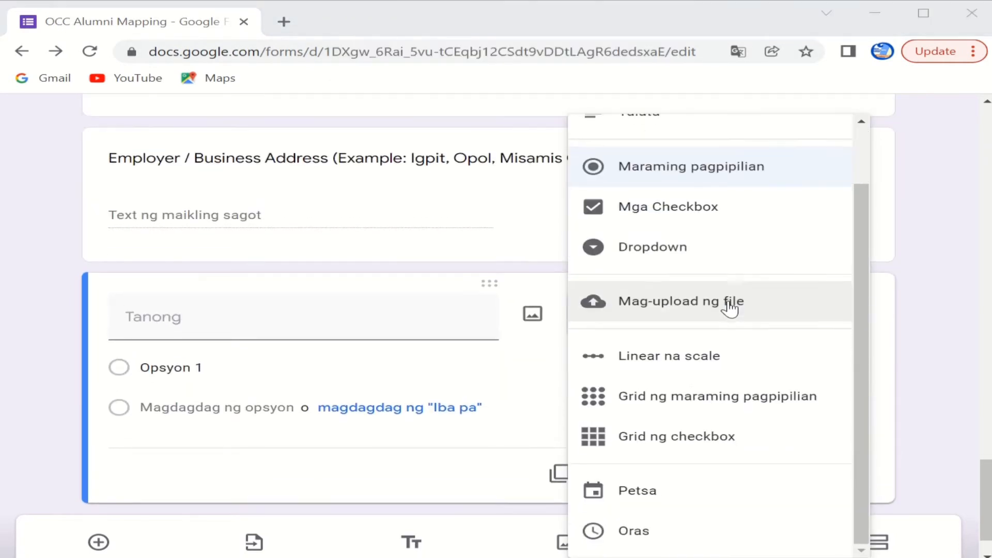
scroll(766, 442, "down", 1)
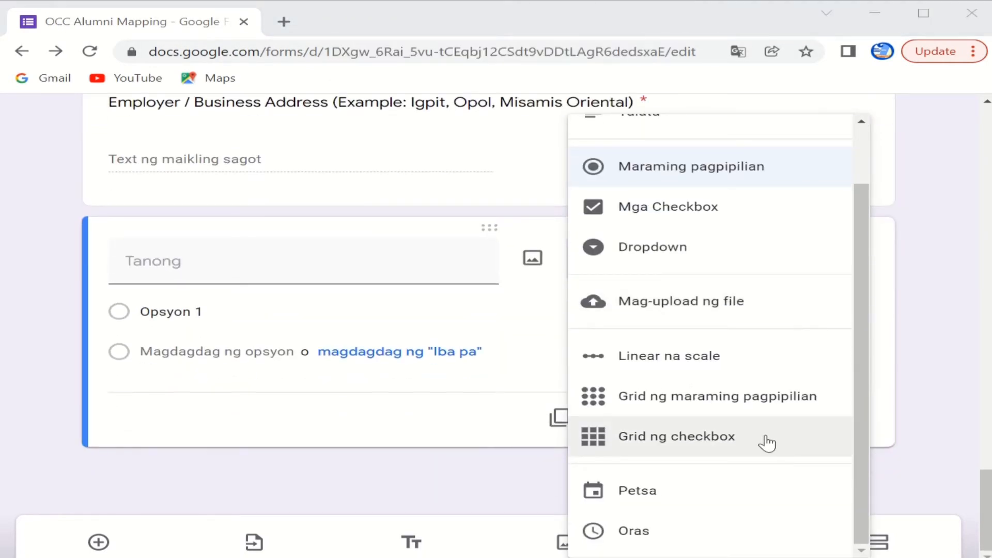
scroll(695, 450, "up", 1)
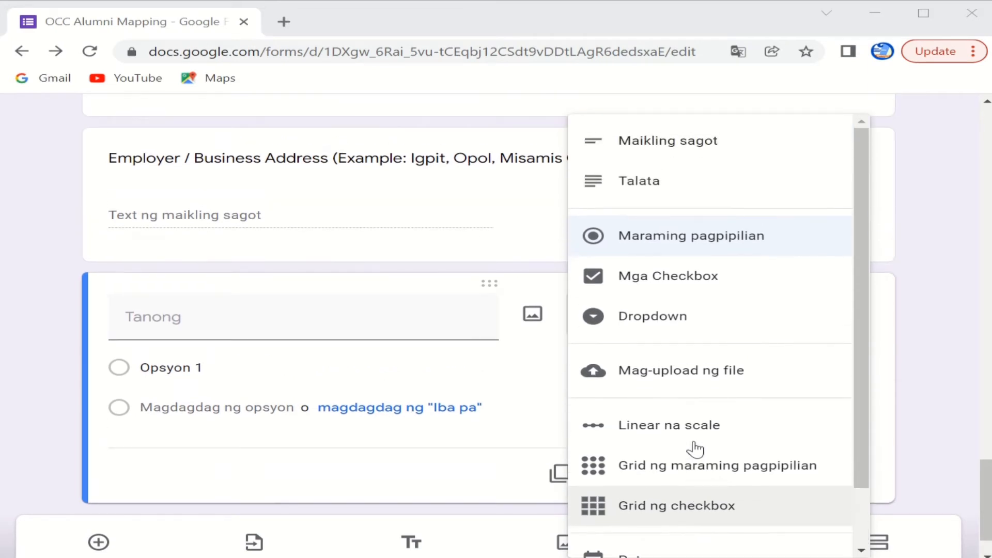
left_click(464, 314)
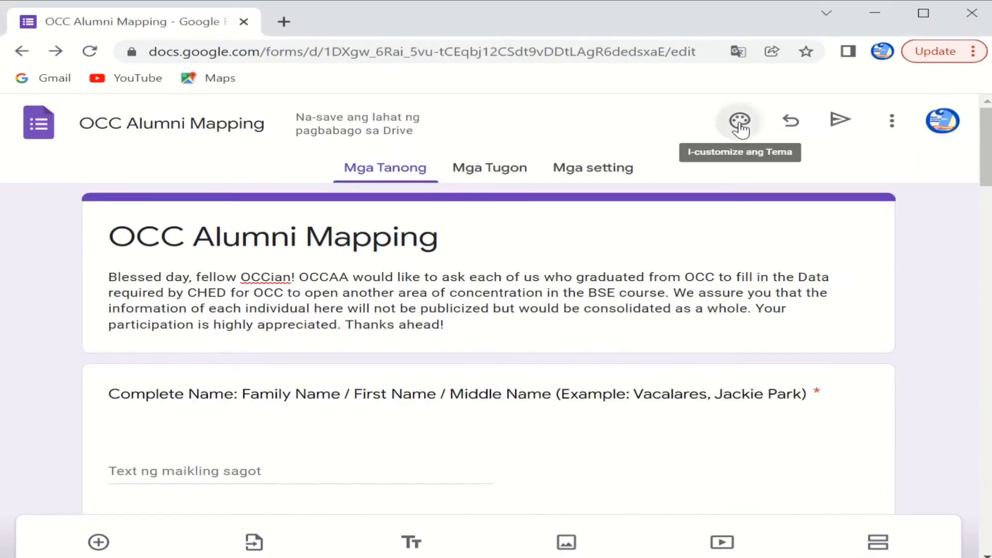
Step: Set the theme colour to blue #4285f4 with a light blue background
left_click(739, 122)
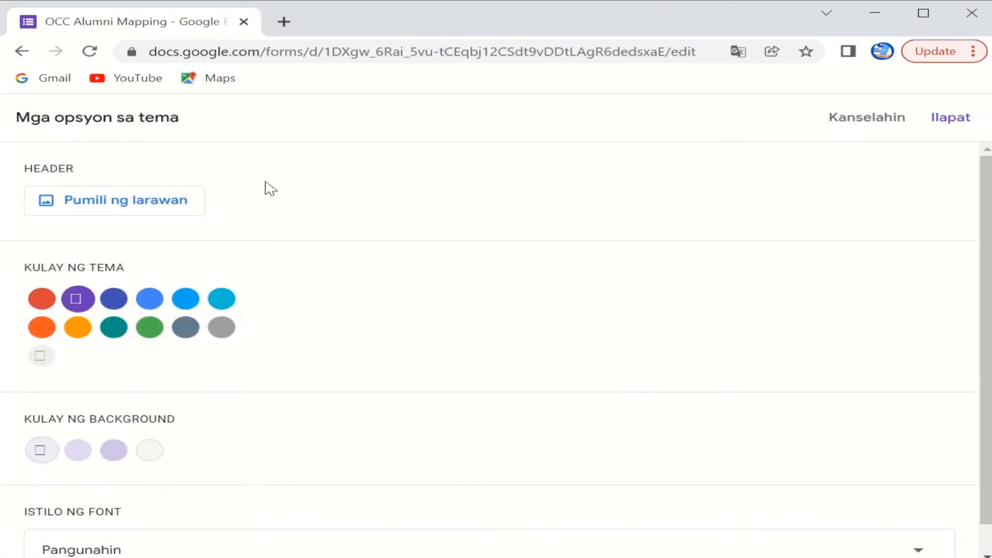
left_click(151, 305)
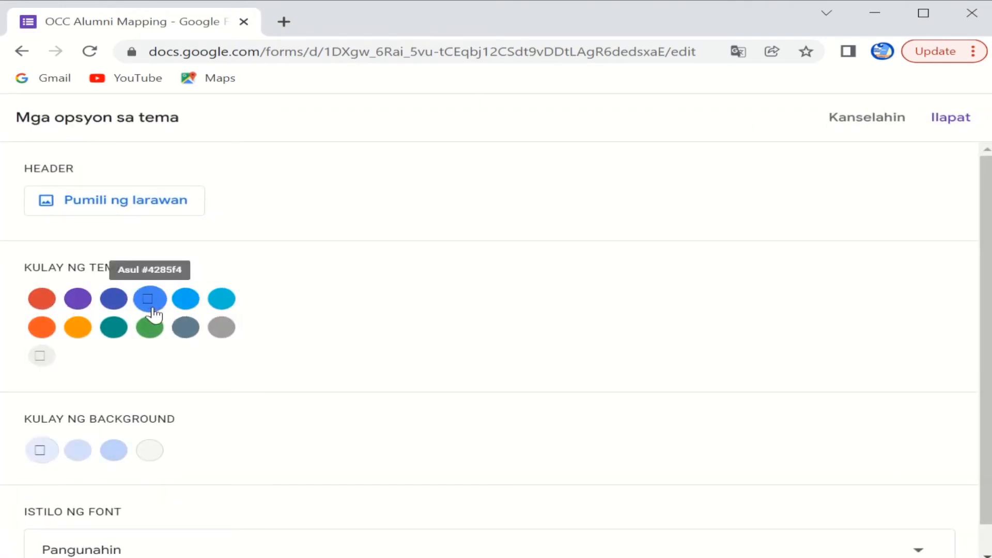
scroll(491, 295, "down", 1)
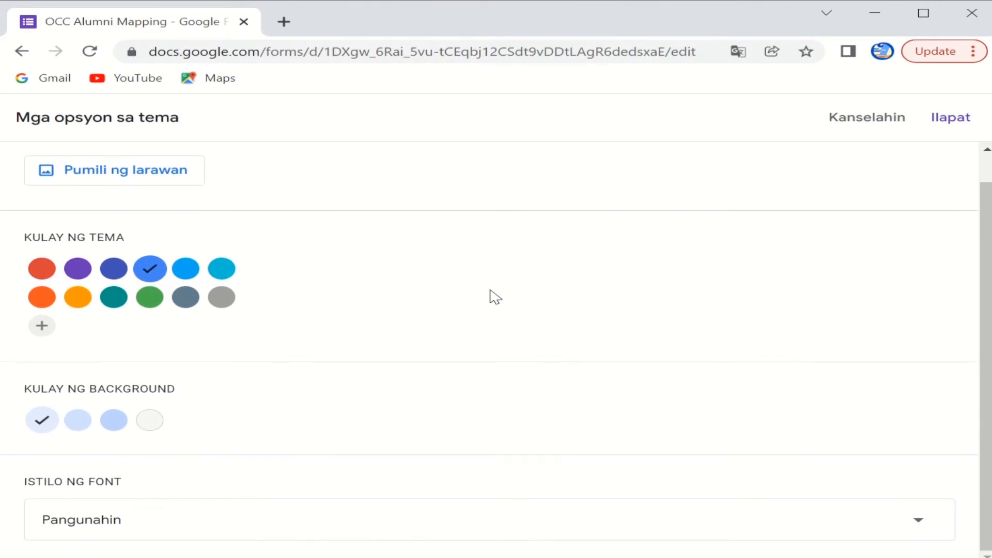
left_click(112, 424)
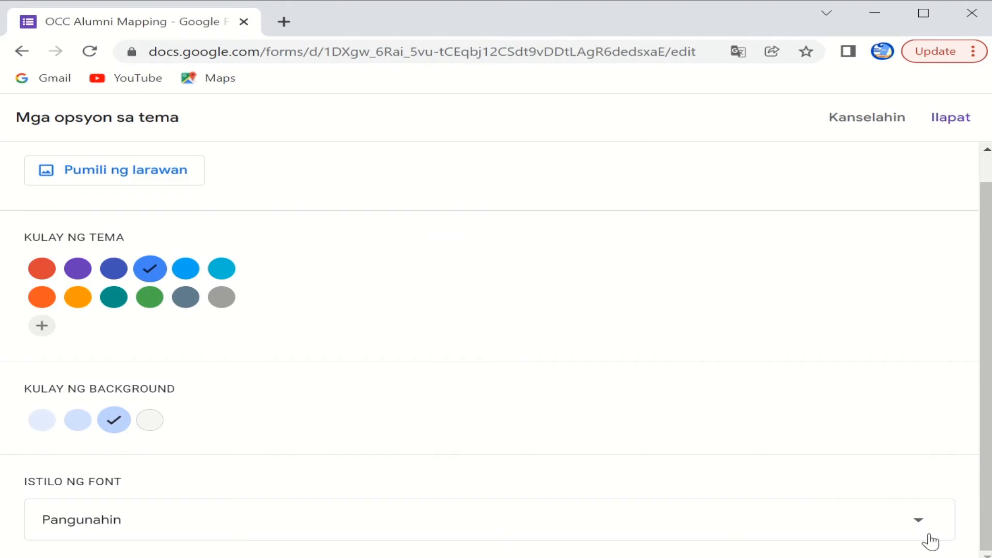
scroll(149, 218, "up", 1)
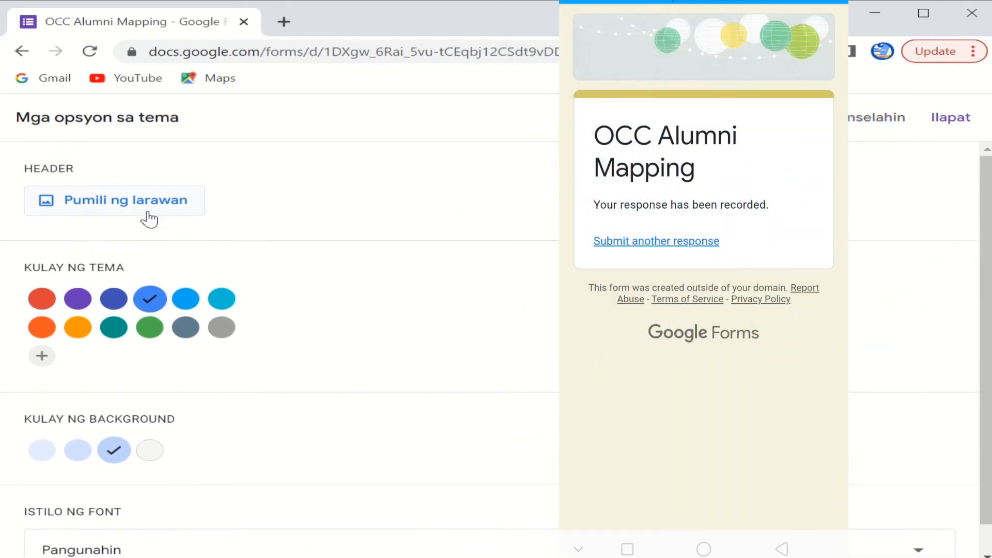
Step: Open the header image chooser and browse its theme categories
left_click(149, 214)
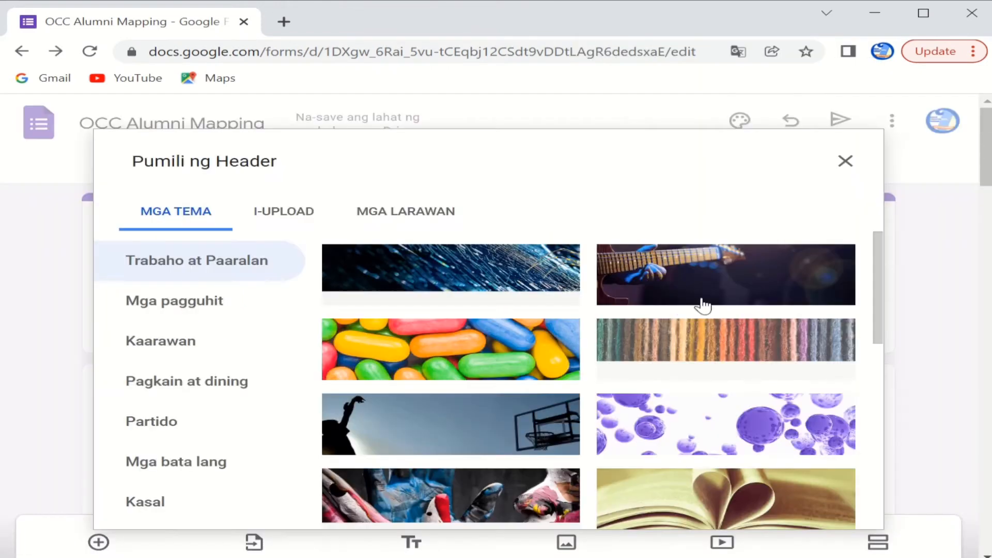
scroll(674, 310, "down", 2)
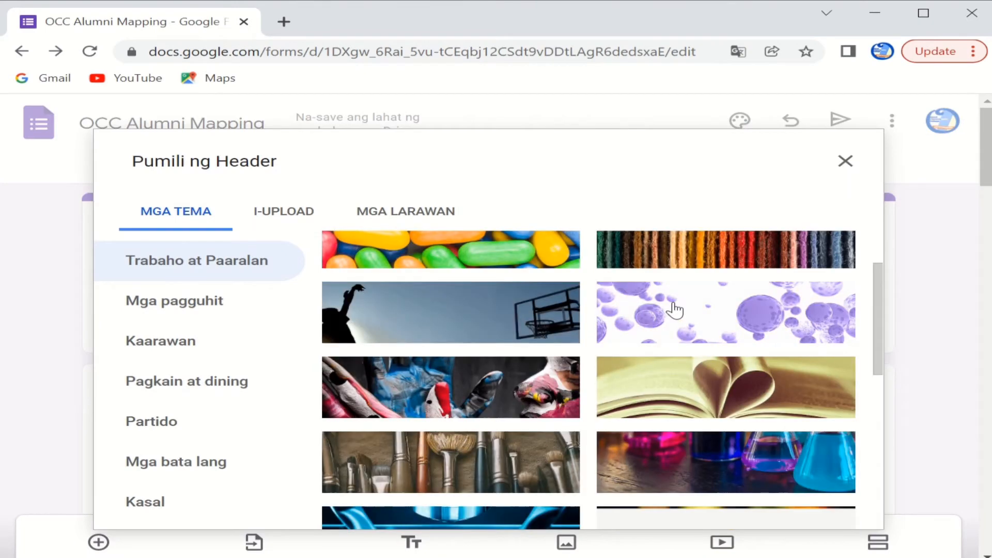
scroll(673, 310, "down", 1)
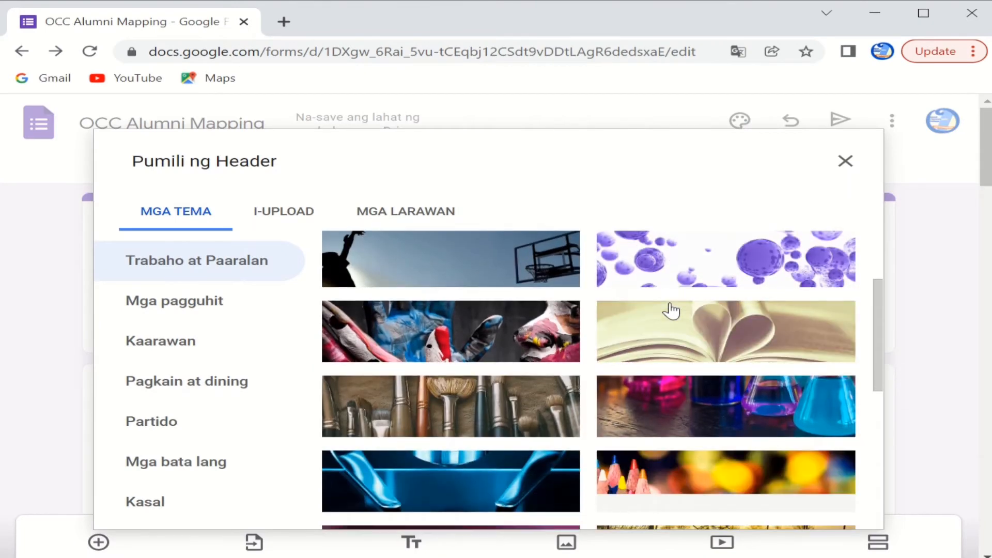
scroll(672, 310, "down", 3)
scroll(671, 310, "down", 4)
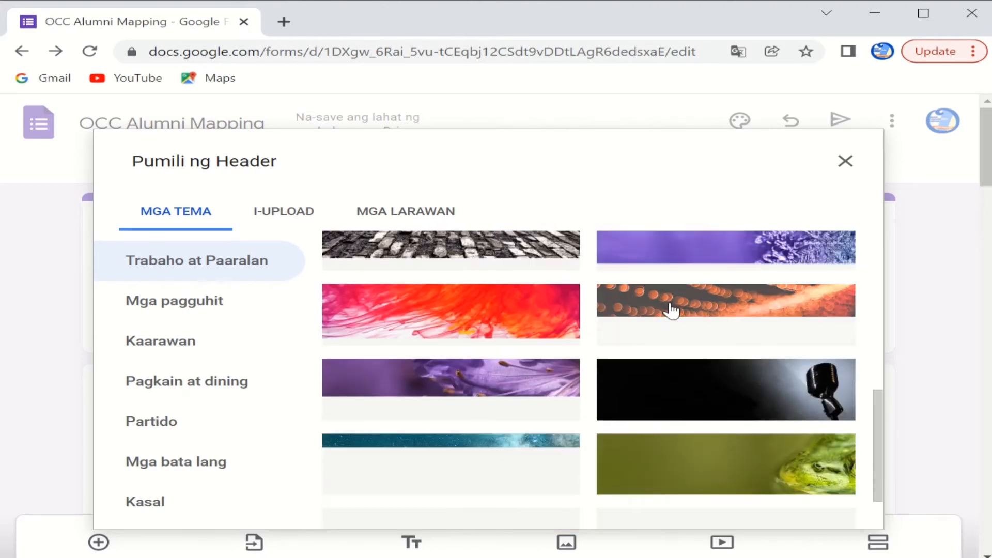
scroll(668, 308, "down", 5)
scroll(260, 326, "down", 2)
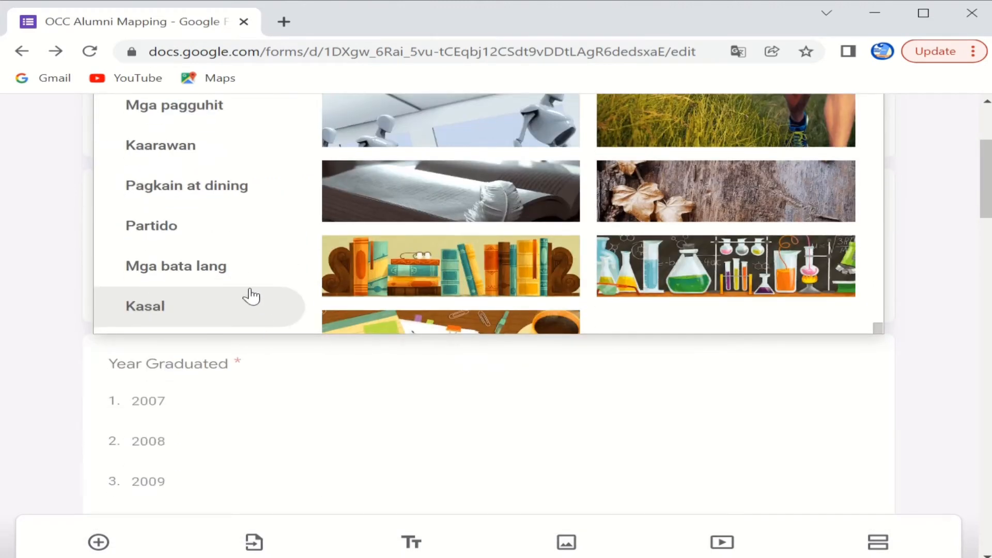
scroll(234, 272, "up", 1)
Step: Select the green lanterns image from the Partido category and apply it
left_click(232, 271)
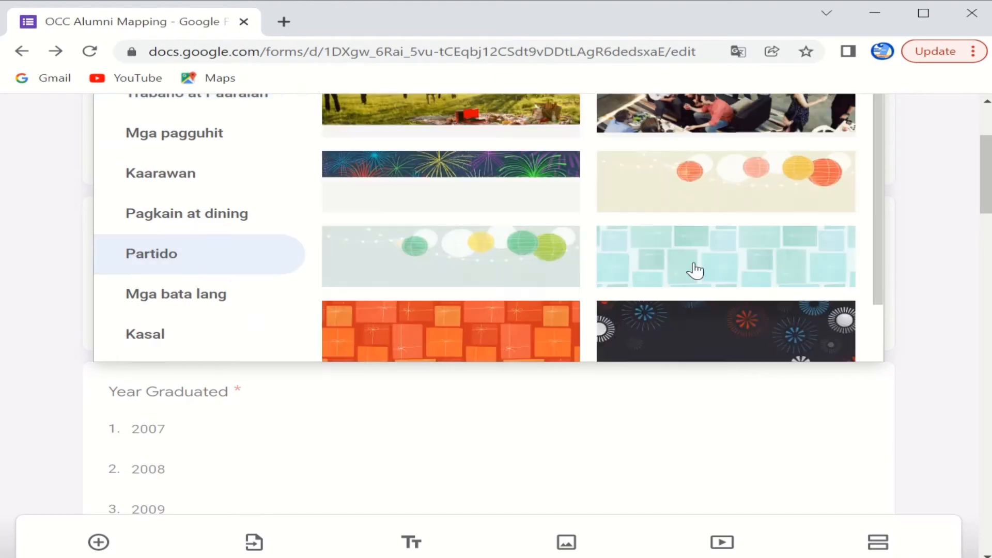
scroll(690, 271, "up", 3)
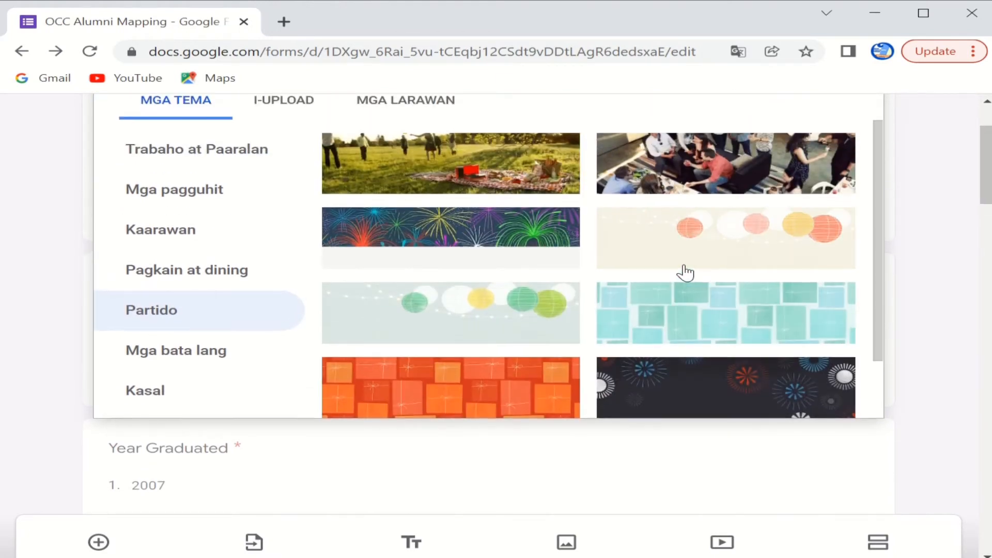
scroll(685, 274, "up", 2)
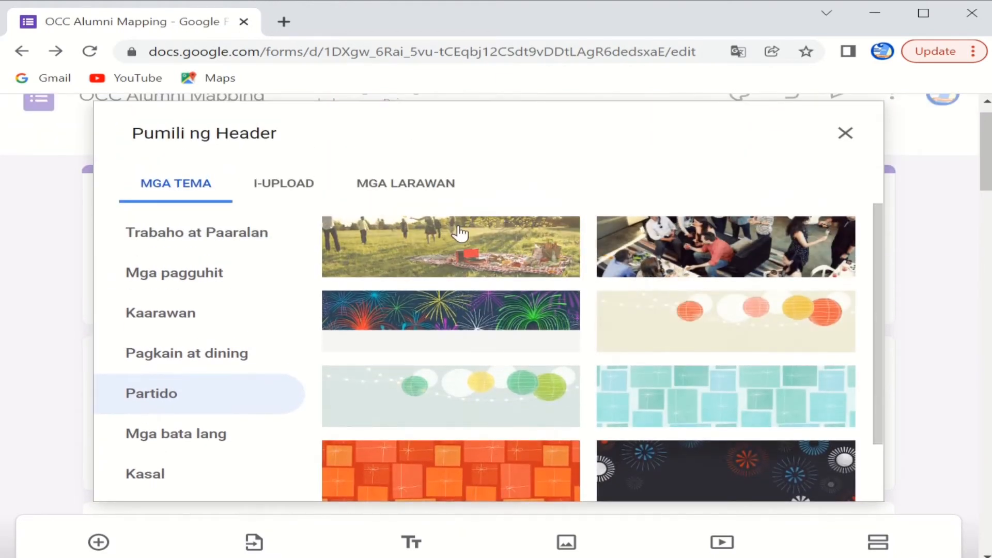
scroll(454, 236, "up", 1)
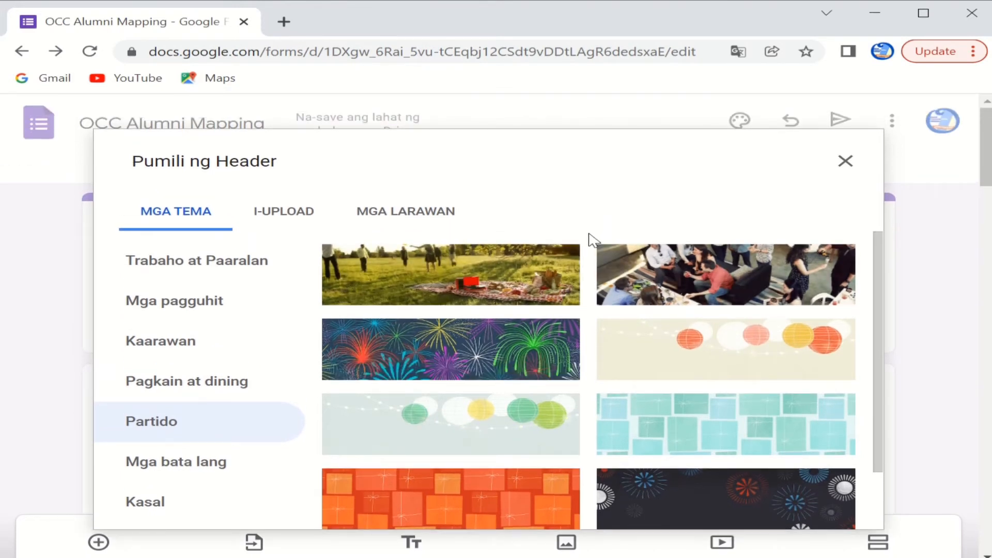
scroll(613, 288, "down", 2)
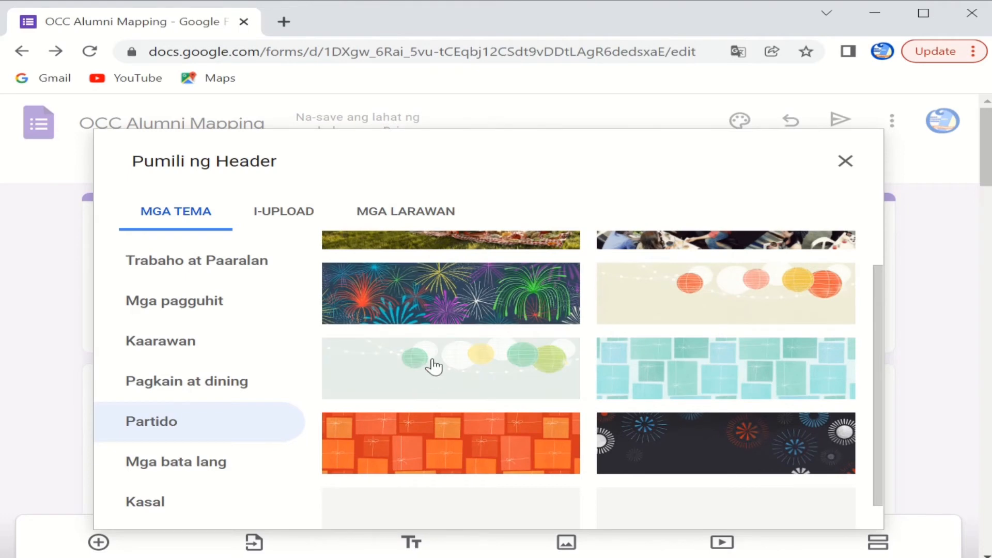
left_click(434, 366)
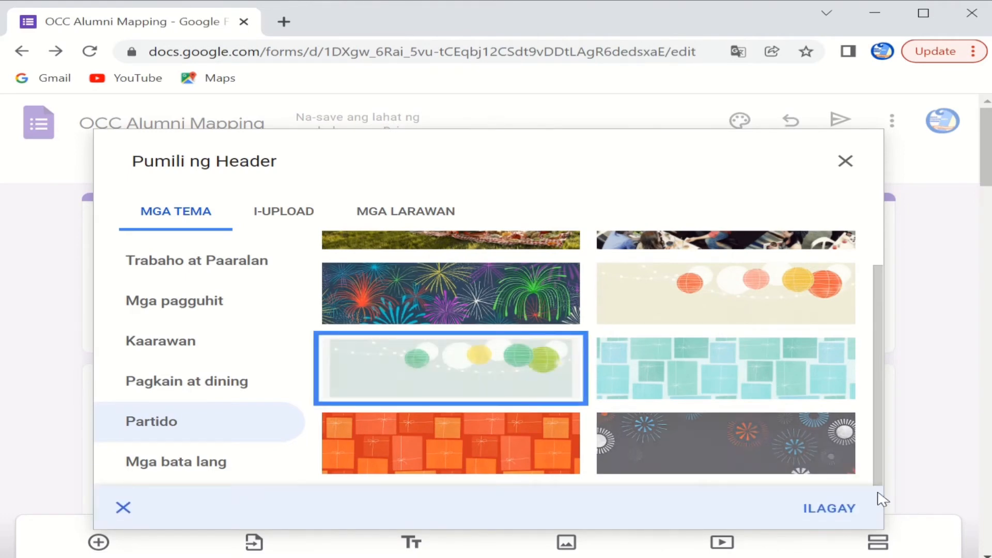
left_click(824, 513)
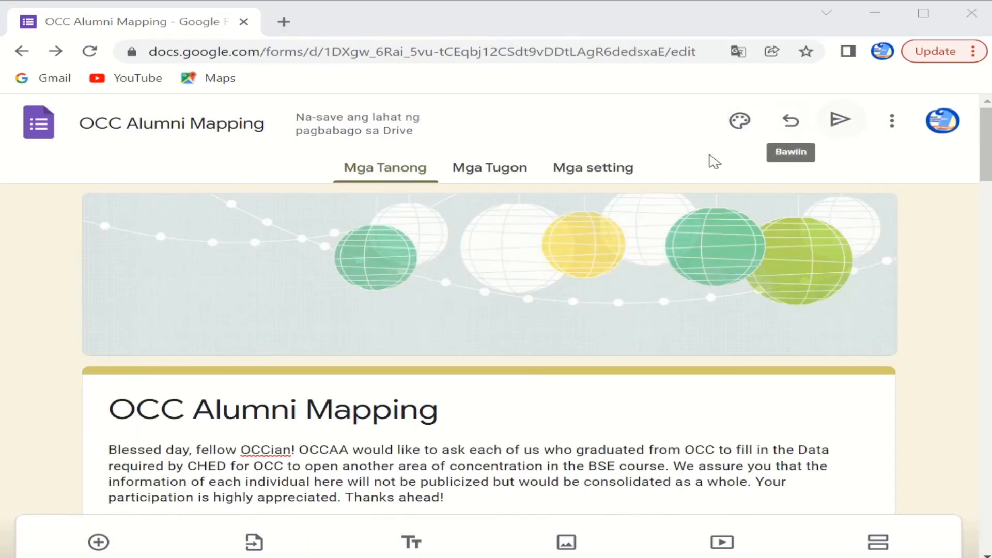
Step: Go to Settings, expand the Responses section, and scroll through to the Presentation options
left_click(613, 168)
scroll(554, 295, "down", 2)
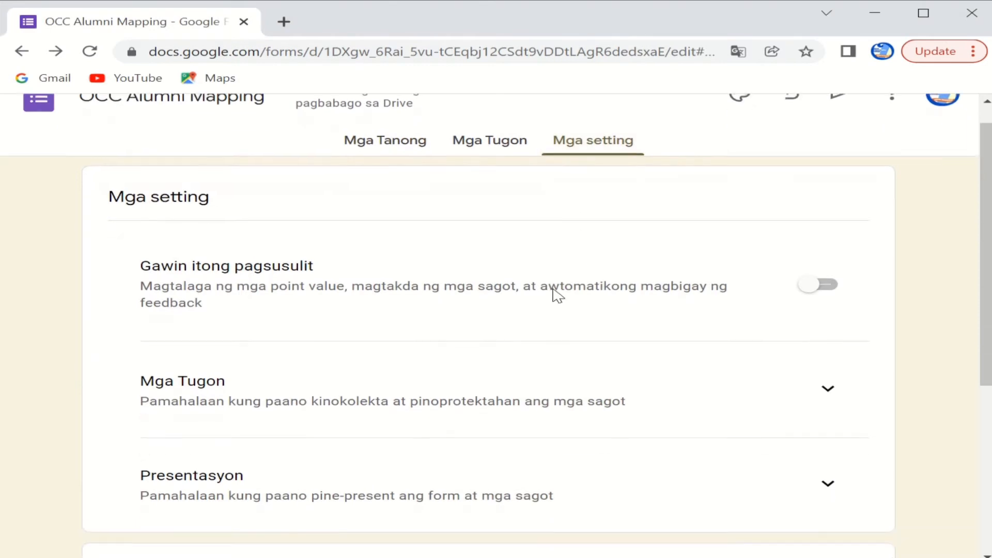
left_click(830, 310)
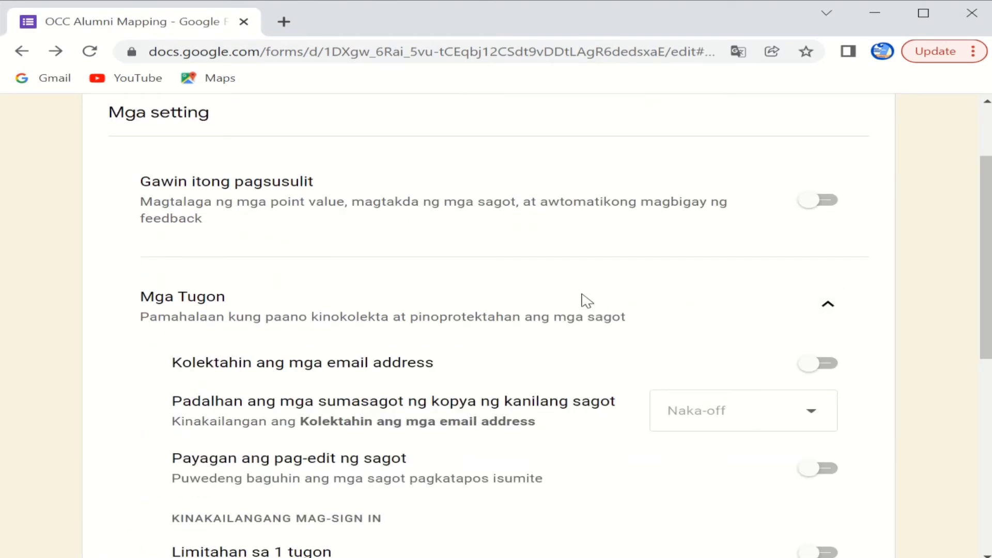
scroll(587, 300, "down", 1)
scroll(586, 301, "down", 2)
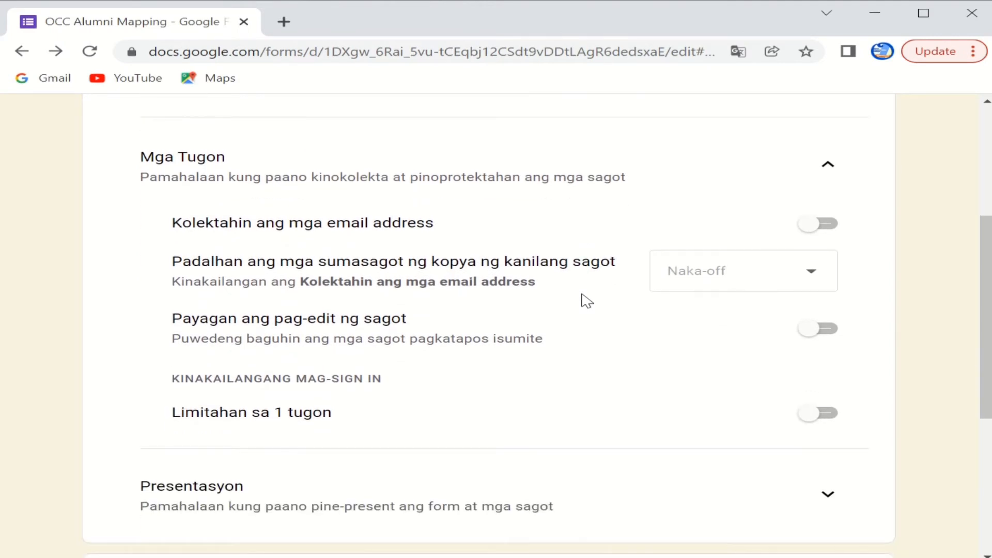
scroll(587, 301, "down", 5)
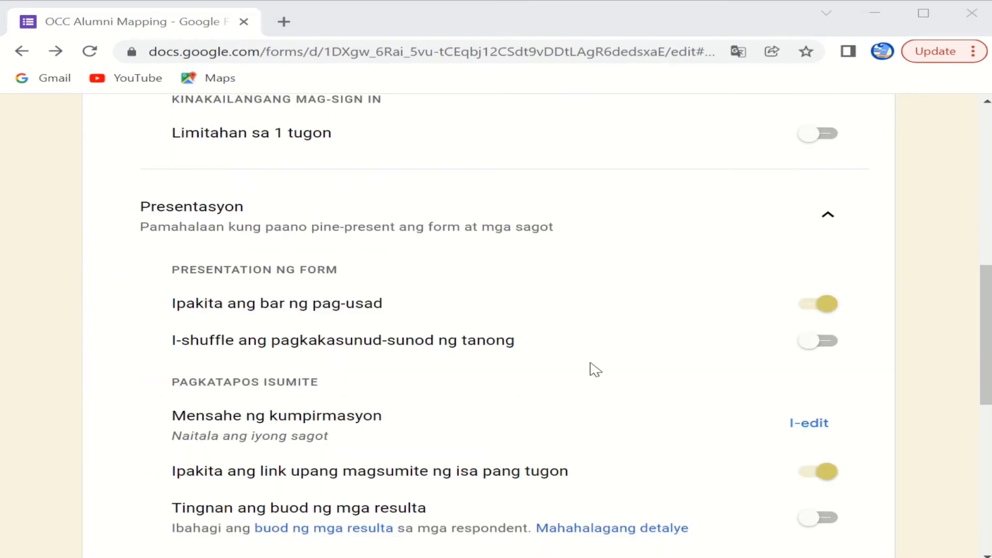
scroll(591, 370, "down", 2)
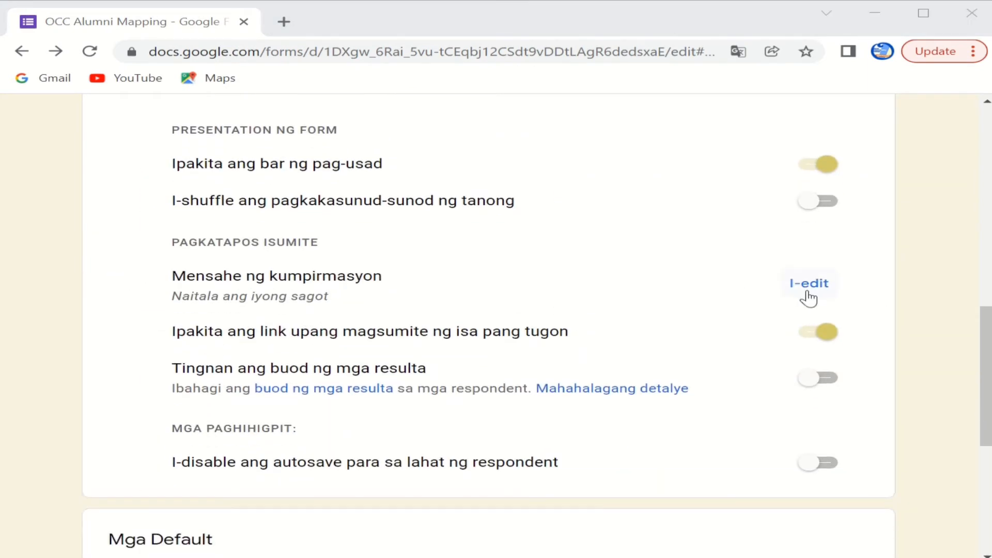
Step: Enter the confirmation message thanking respondents, ending 'Tatak OCCian! Proud Opolanon! God bless!'
left_click(807, 284)
type("Tha")
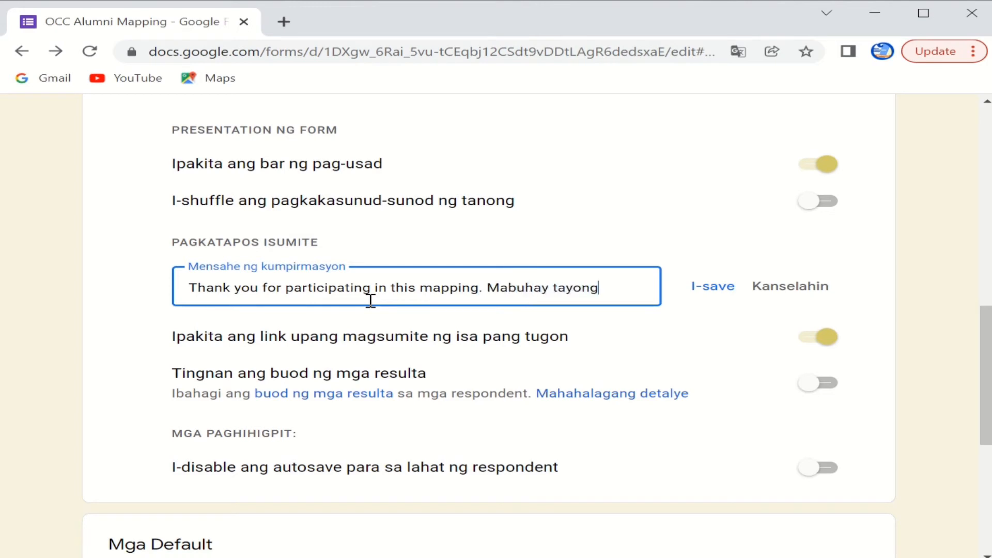
key("BackSpace")
key("BackSpace")
key("BackSpace")
key("BackSpace")
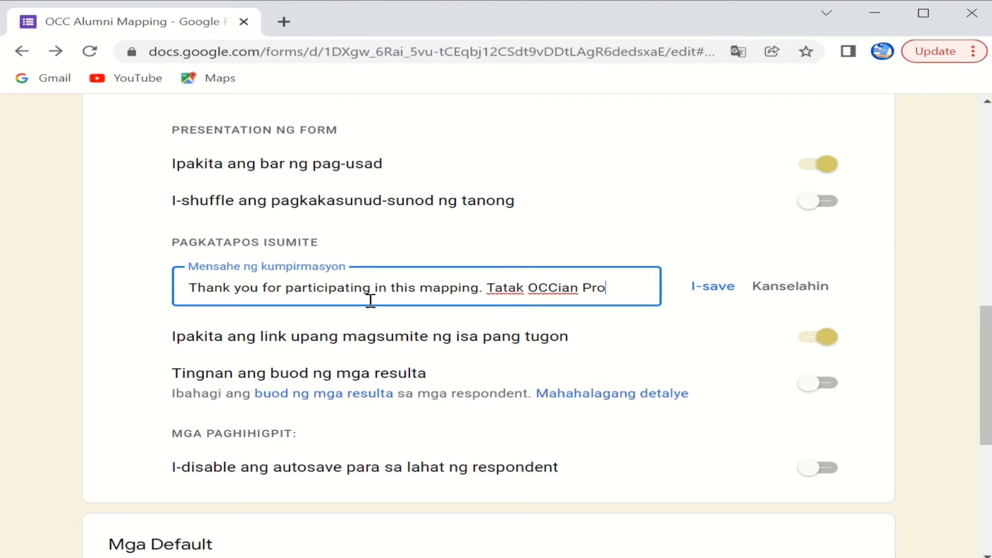
type("polanon!")
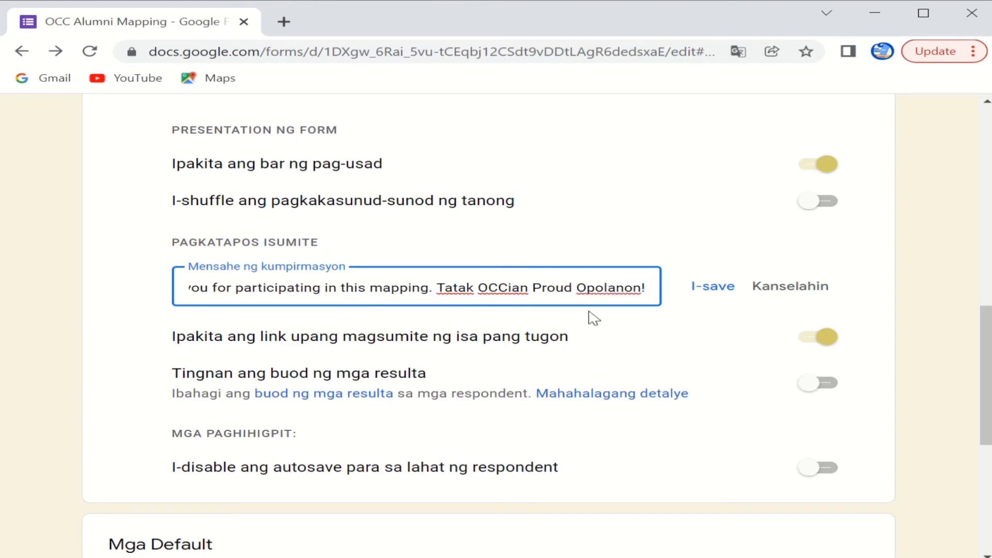
type("!")
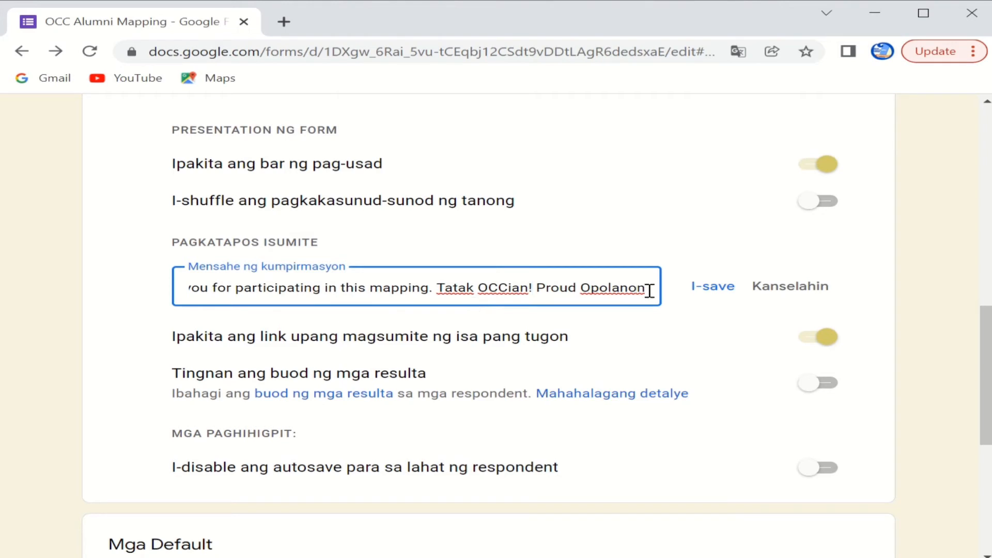
key("End")
type("G")
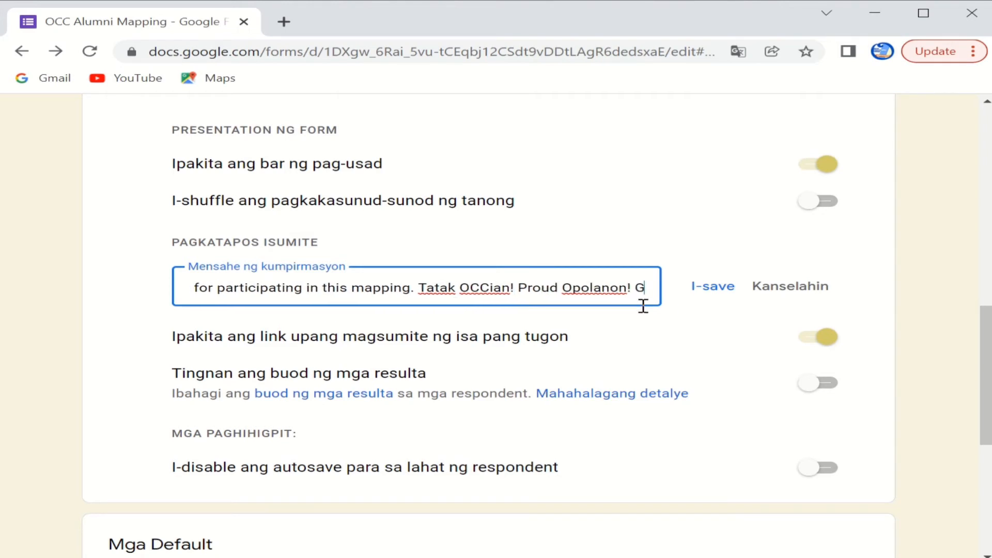
type("od bless!")
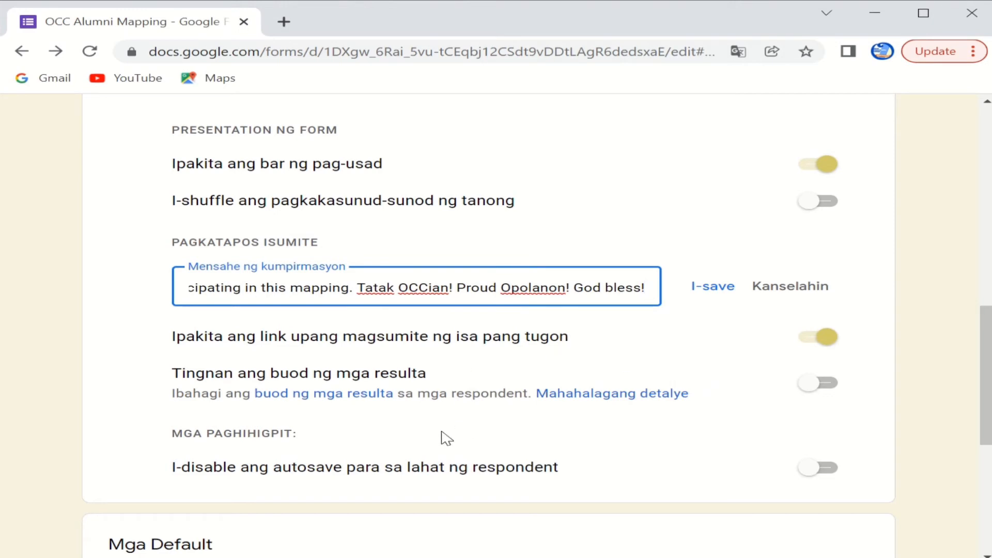
scroll(453, 430, "down", 1)
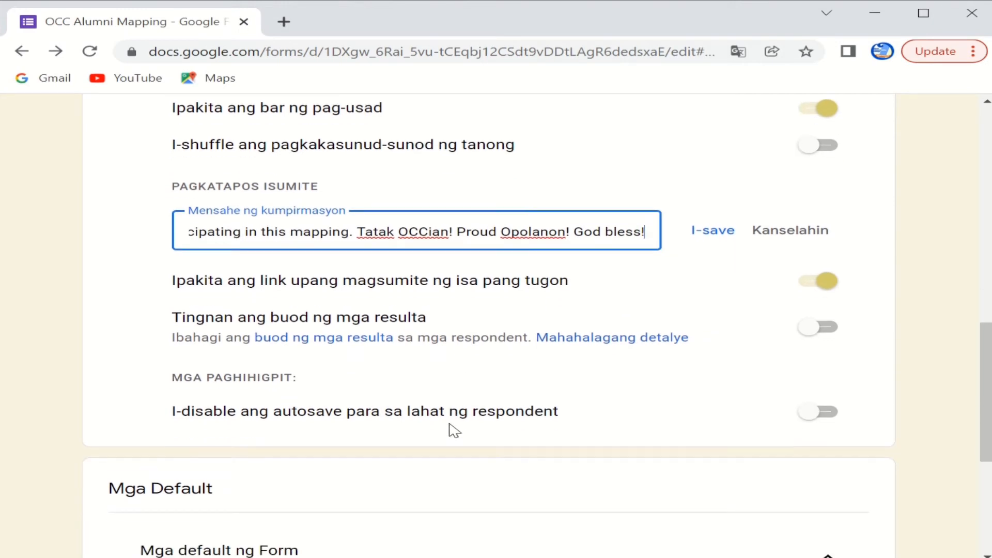
scroll(444, 437, "down", 5)
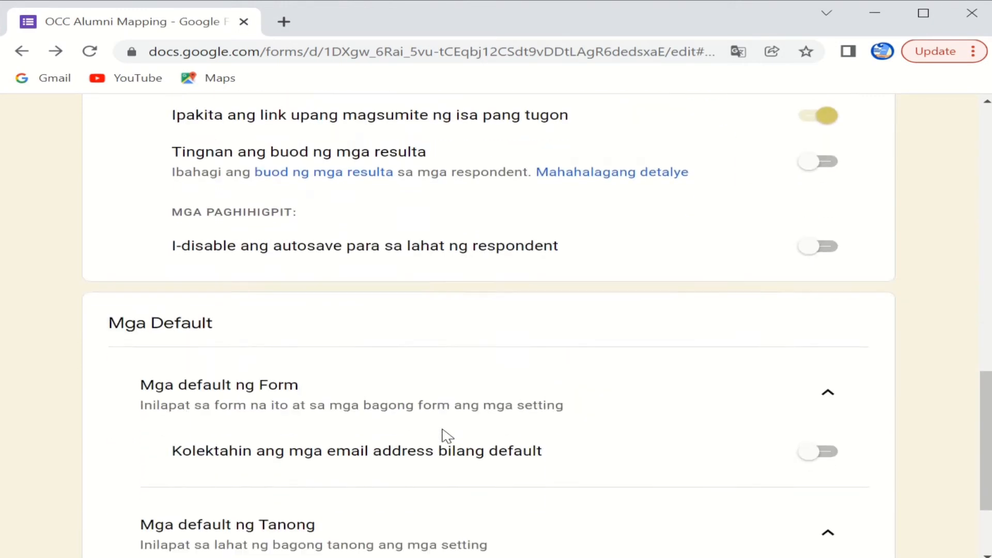
scroll(452, 397, "up", 13)
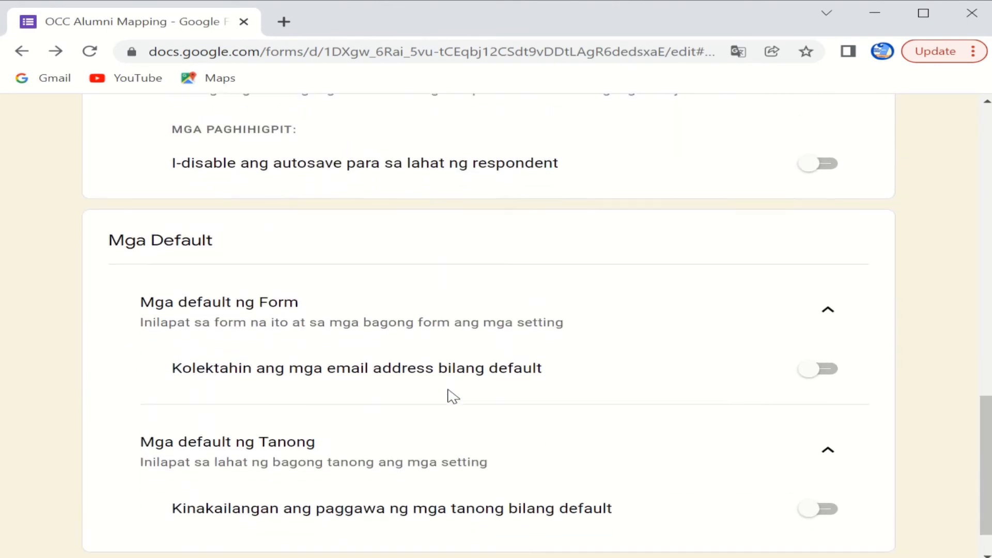
scroll(449, 395, "up", 5)
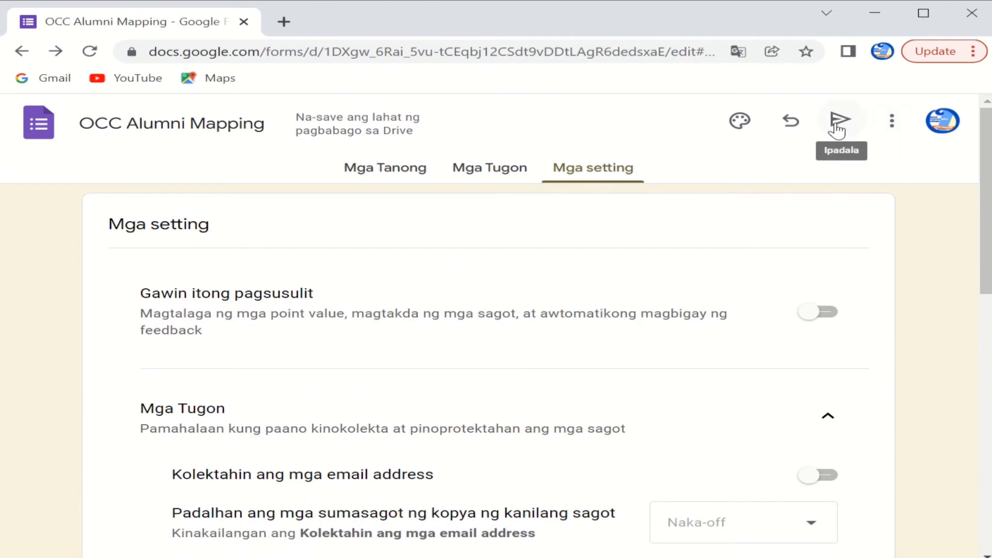
Step: Generate the form's shortened share link in the Send dialog, copy it, and close the dialog
left_click(838, 131)
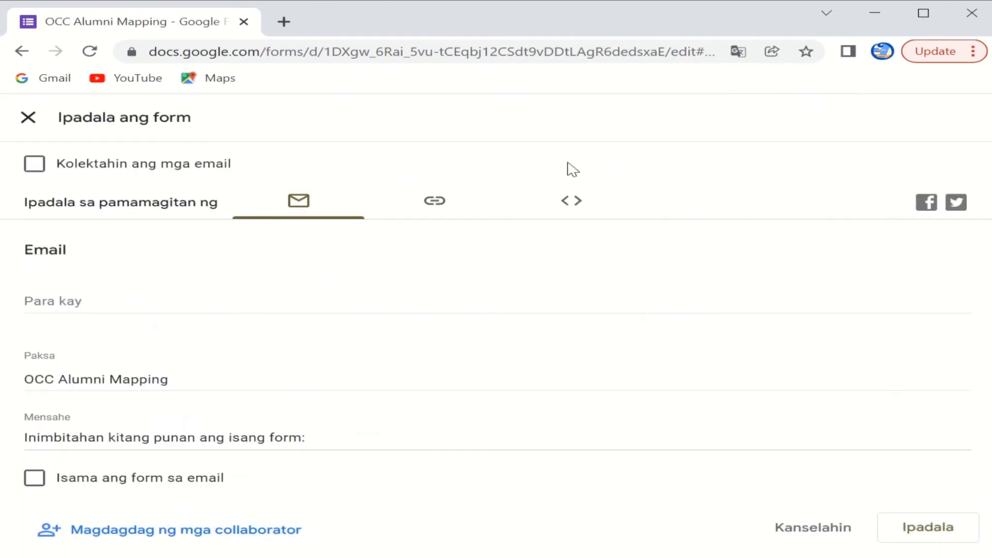
left_click(436, 207)
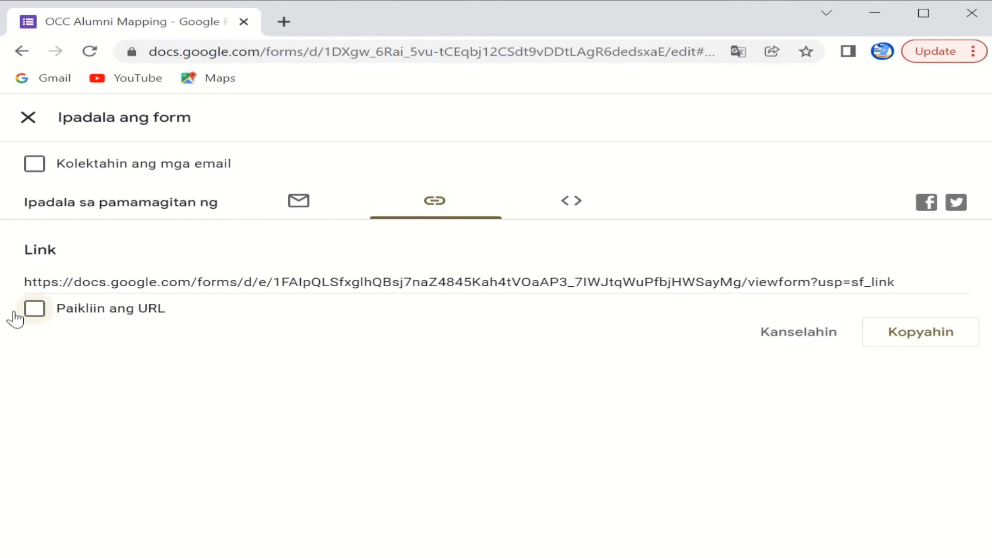
left_click(29, 313)
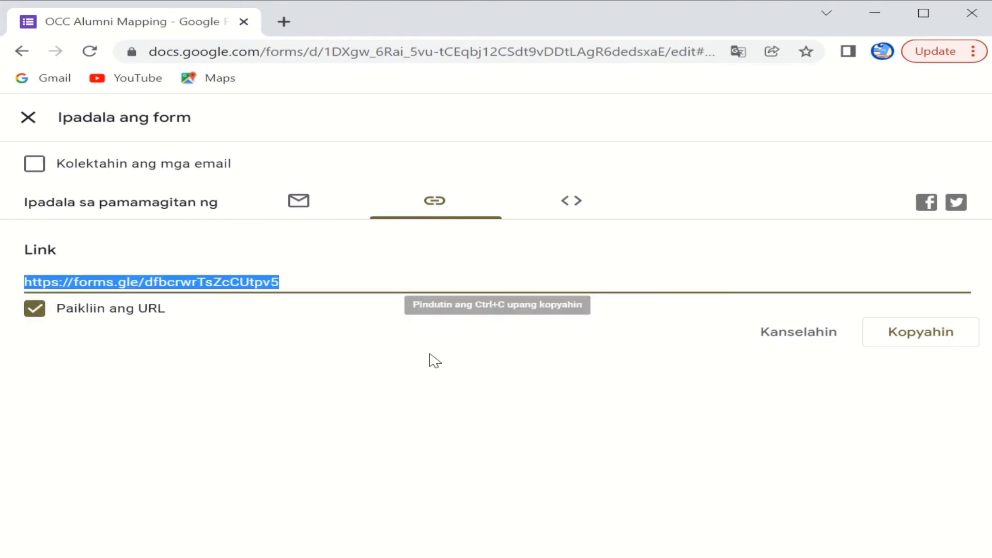
key("Escape")
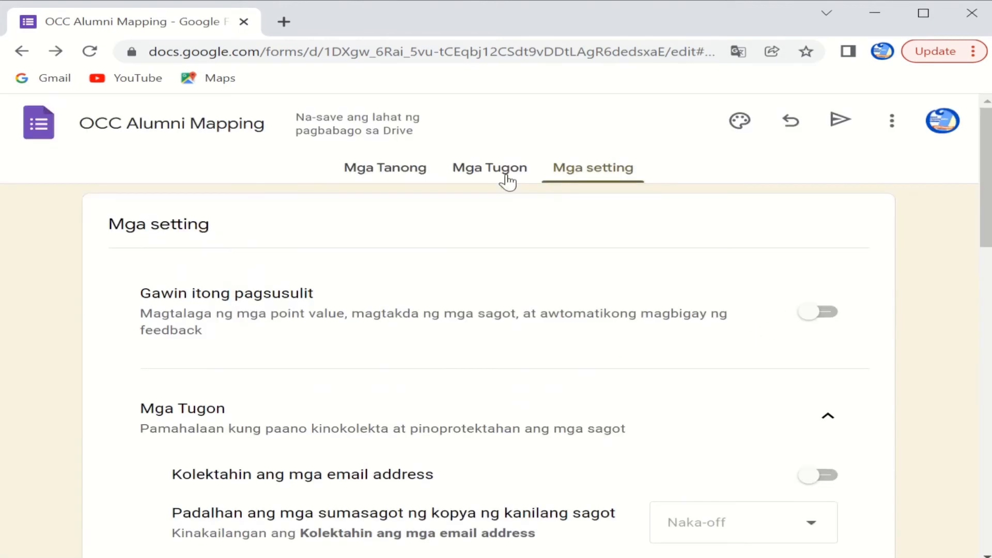
Step: Glance at the Responses tab, then scroll through the form's questions to review them
left_click(479, 177)
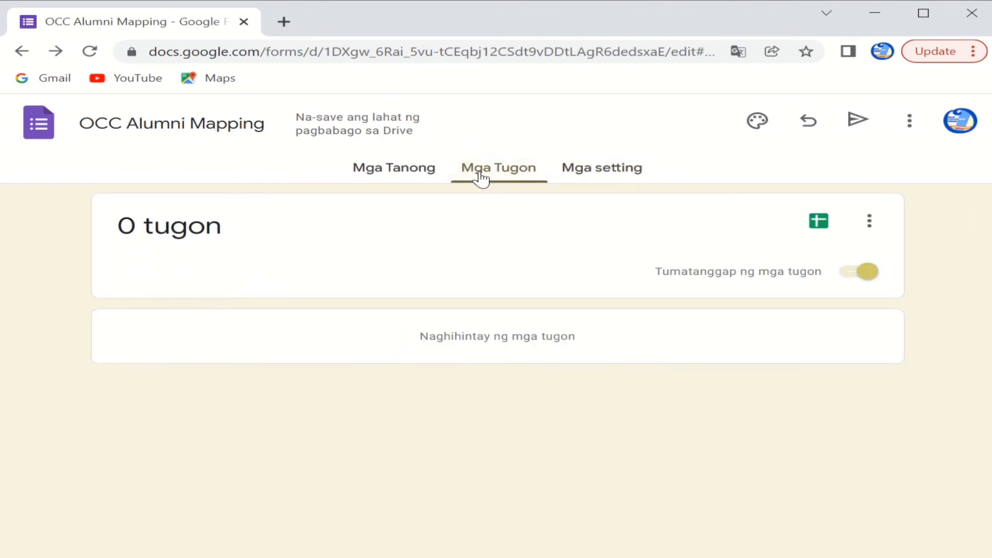
left_click(382, 180)
scroll(518, 376, "down", 3)
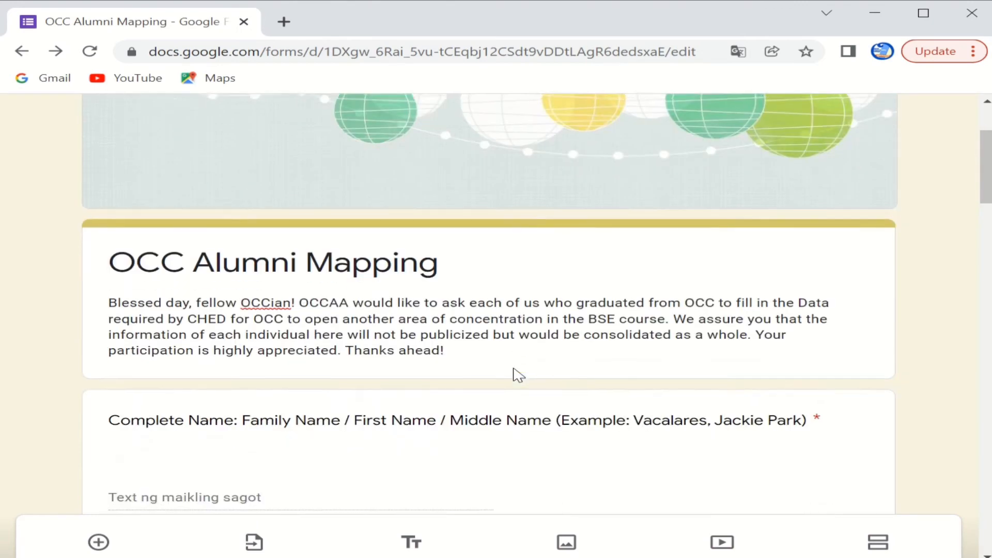
scroll(518, 376, "down", 5)
scroll(518, 376, "up", 4)
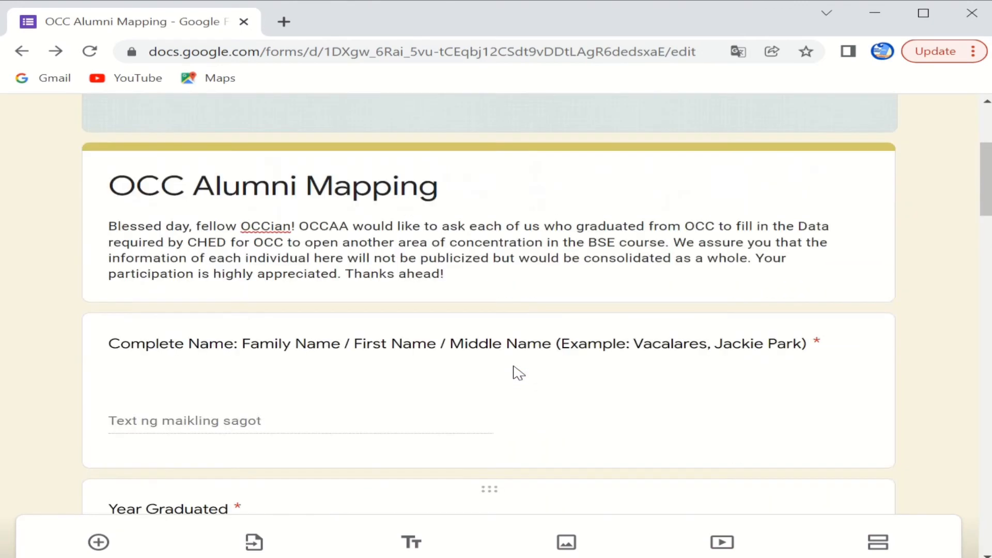
scroll(518, 373, "up", 4)
scroll(519, 373, "down", 6)
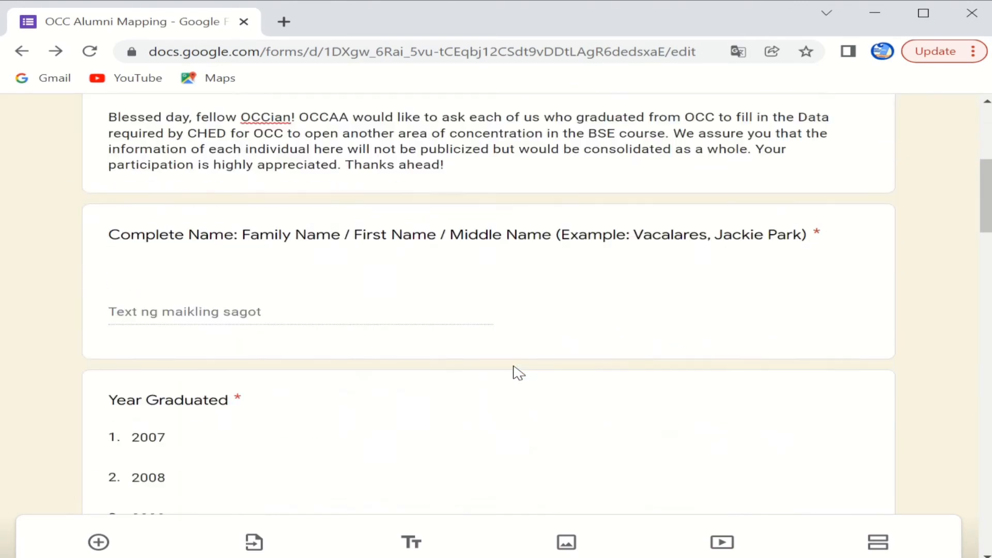
scroll(518, 373, "down", 14)
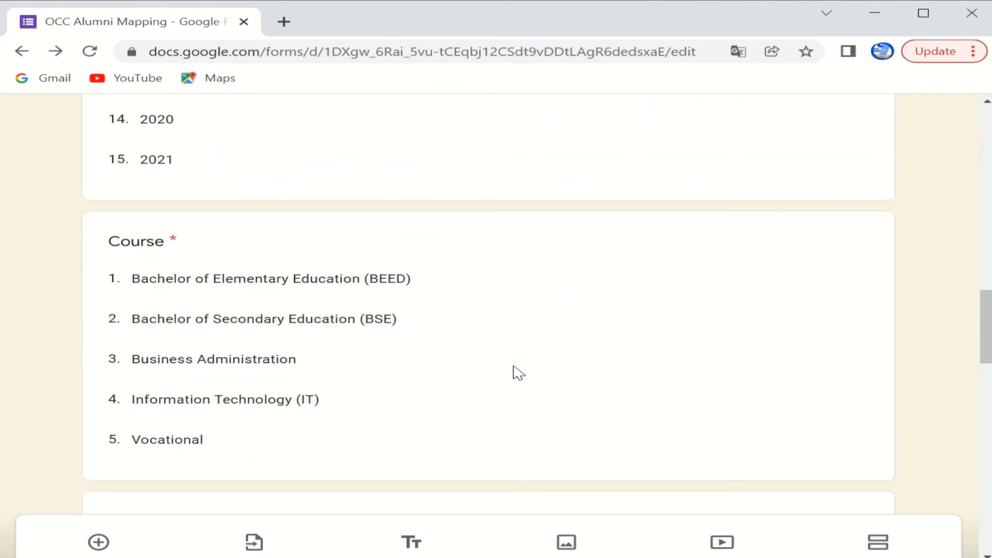
scroll(748, 299, "up", 18)
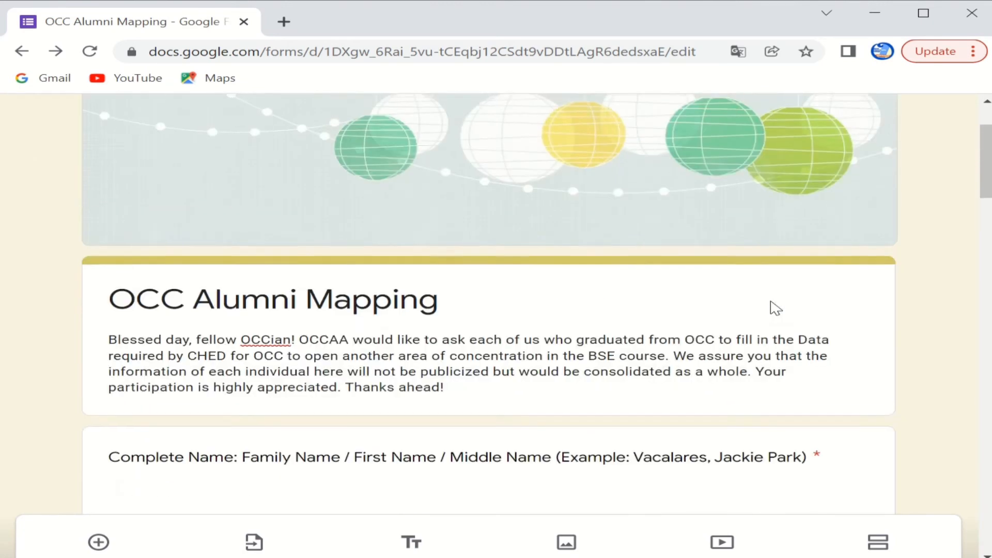
scroll(770, 301, "up", 2)
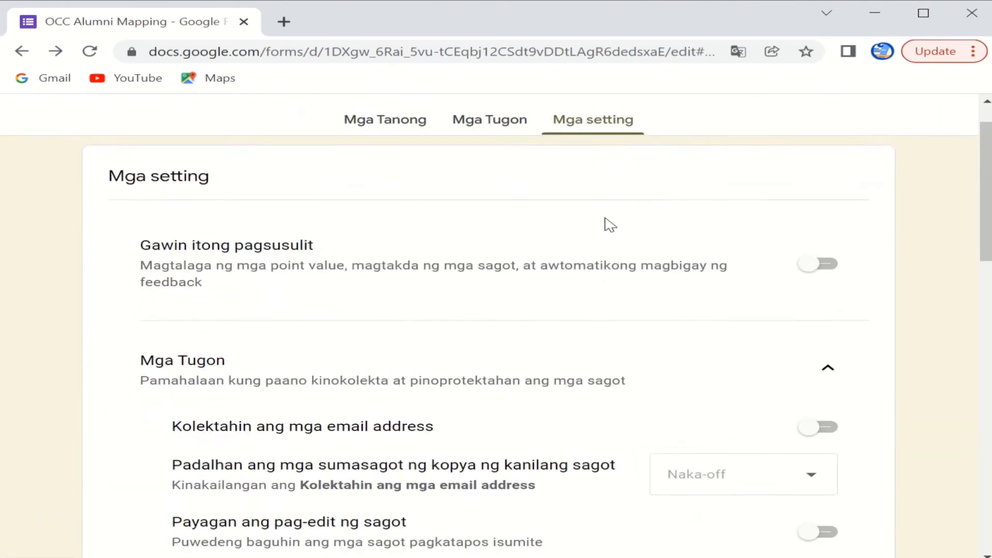
scroll(605, 221, "down", 5)
scroll(606, 221, "up", 3)
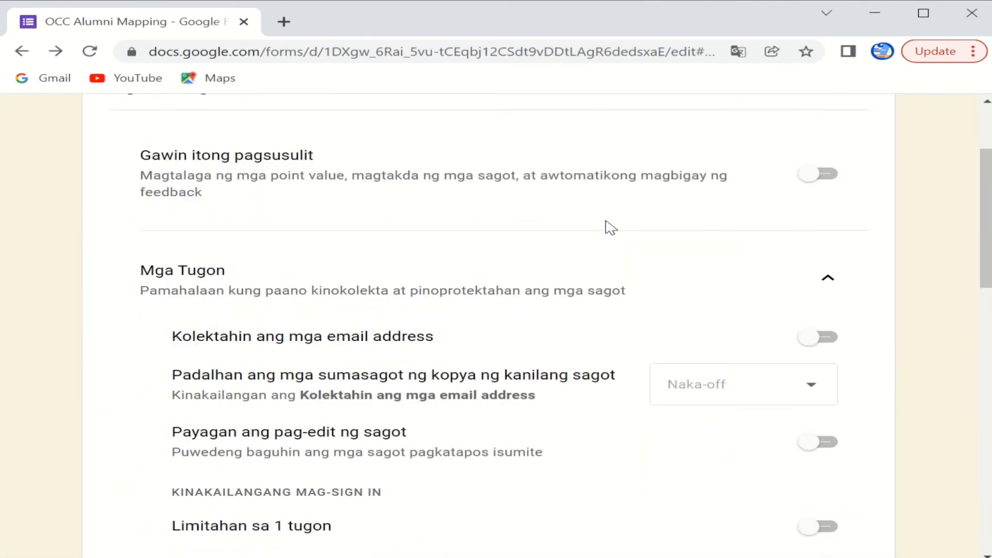
scroll(609, 227, "up", 3)
Step: Preview the live form in a new tab and check the Year Graduated choices
left_click(892, 128)
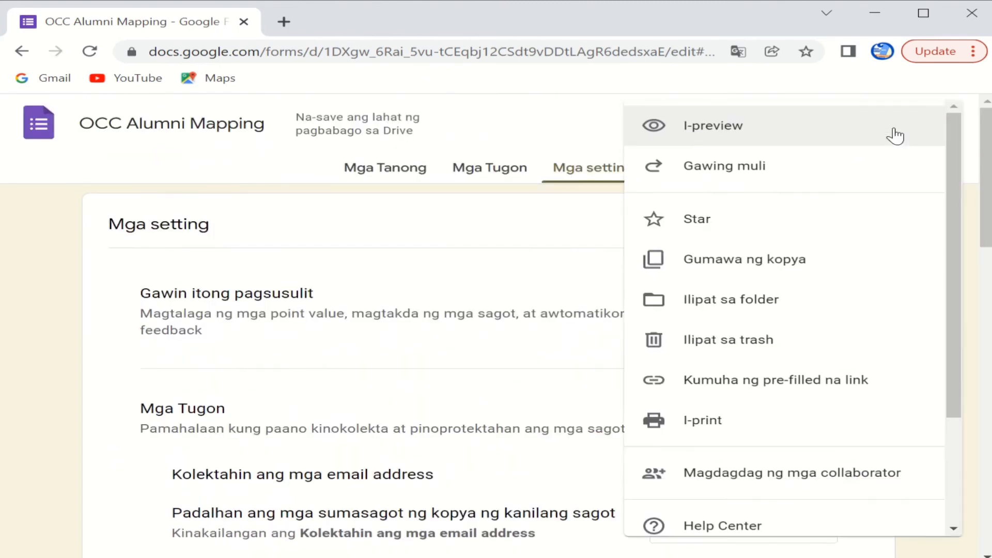
left_click(819, 138)
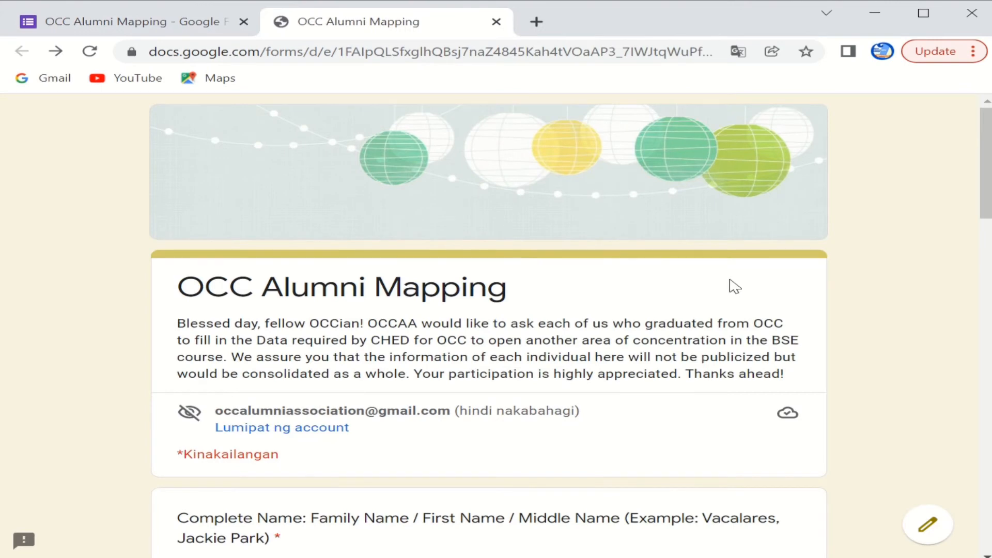
scroll(782, 398, "down", 5)
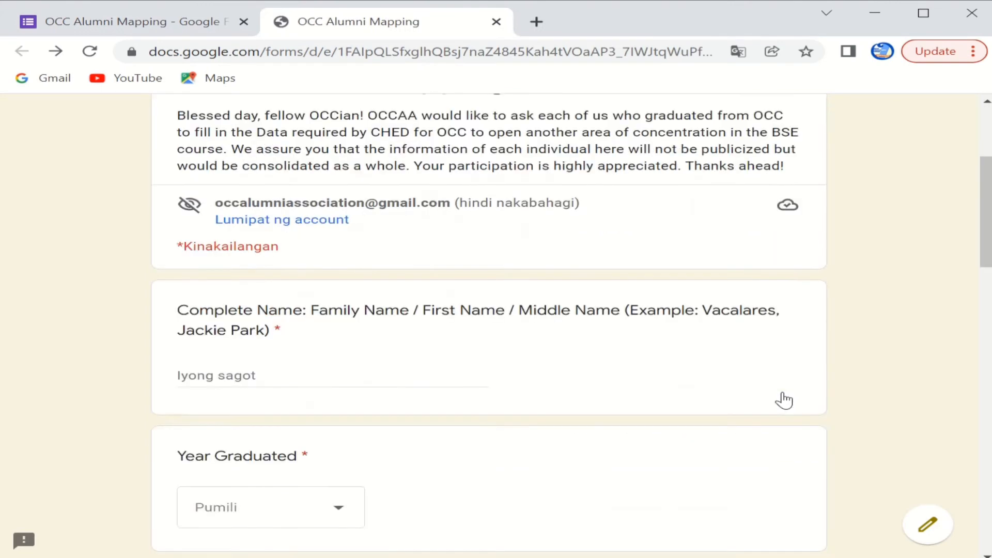
scroll(782, 398, "down", 3)
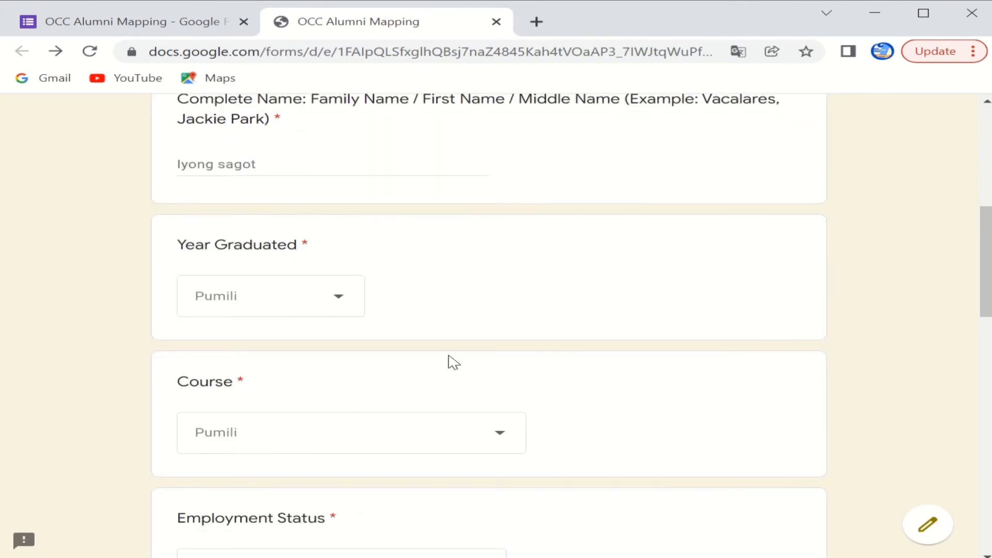
left_click(333, 300)
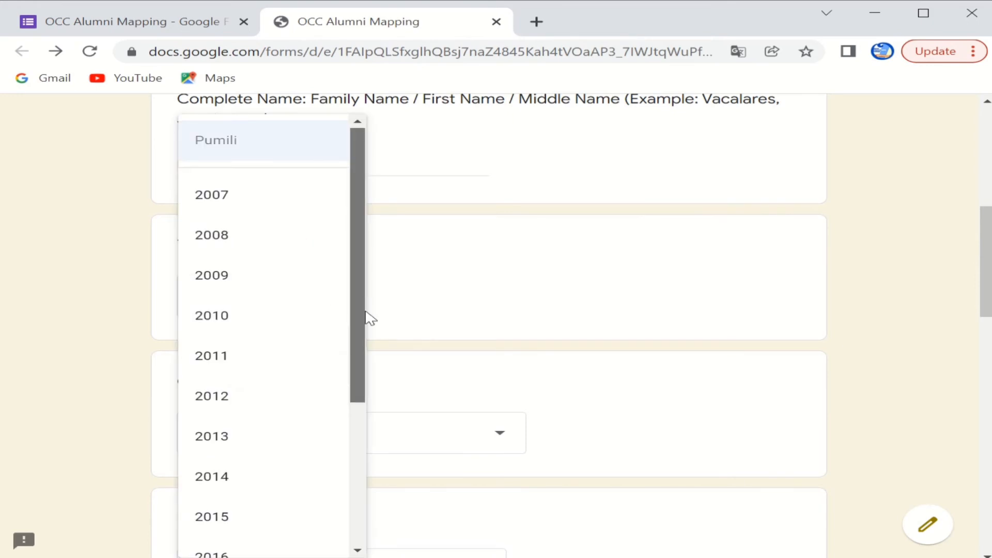
left_click_drag(365, 316, 348, 233)
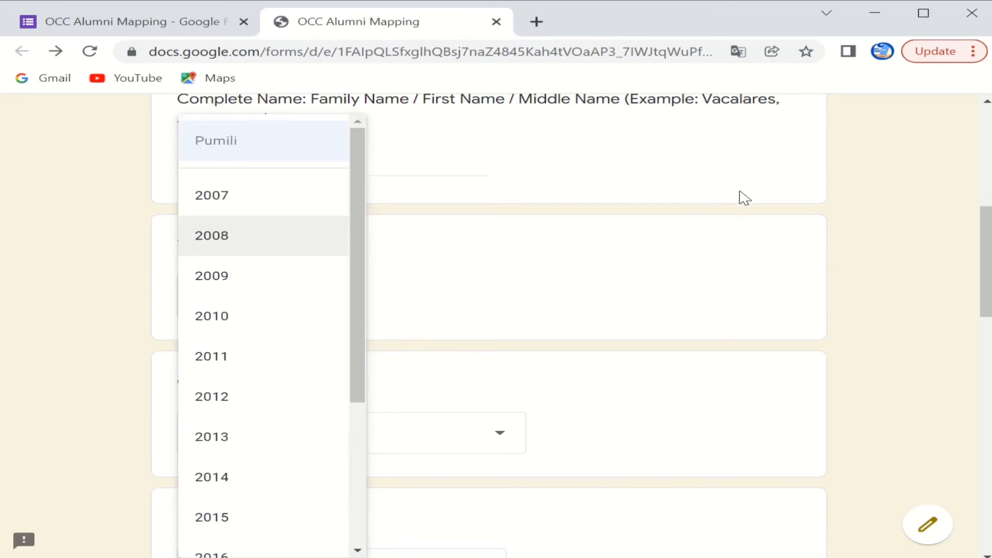
left_click(864, 214)
Step: Check the Course, Employment Status and Employment Detail 1 dropdown choices without answering
scroll(866, 273, "down", 3)
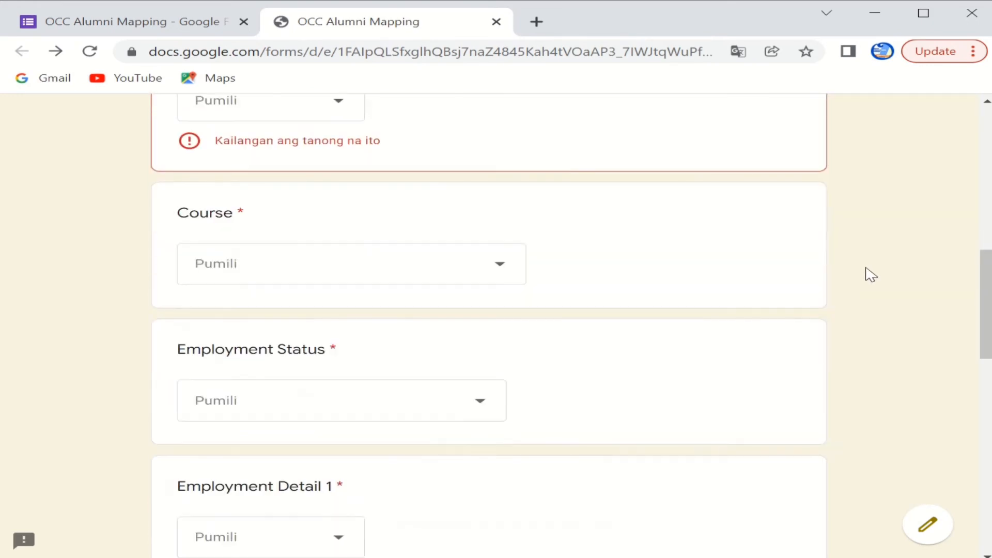
left_click(509, 272)
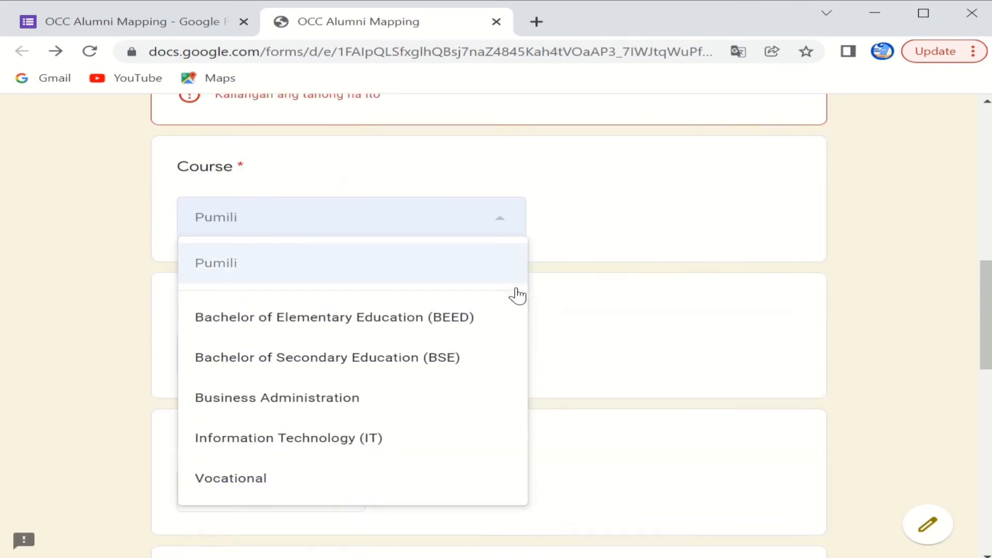
left_click(887, 256)
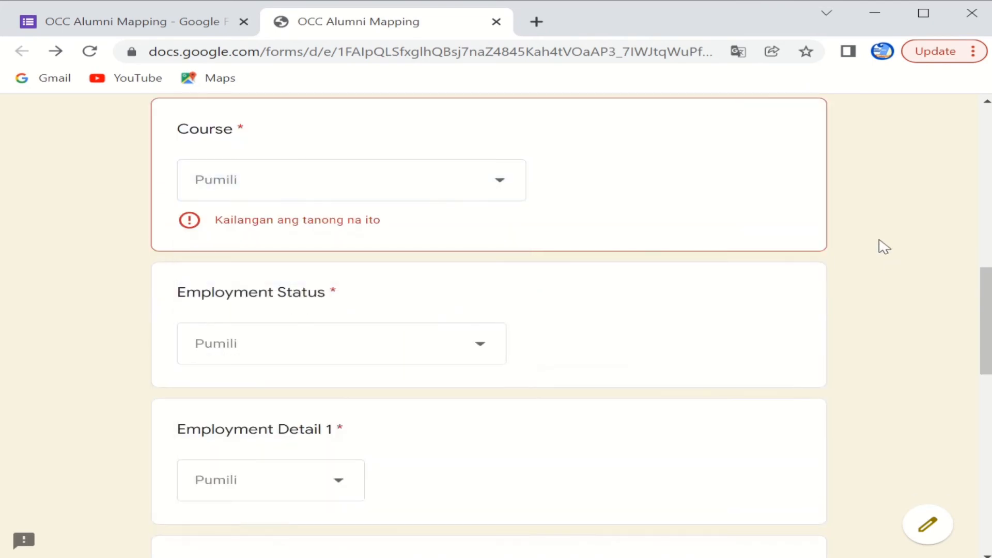
scroll(781, 283, "down", 2)
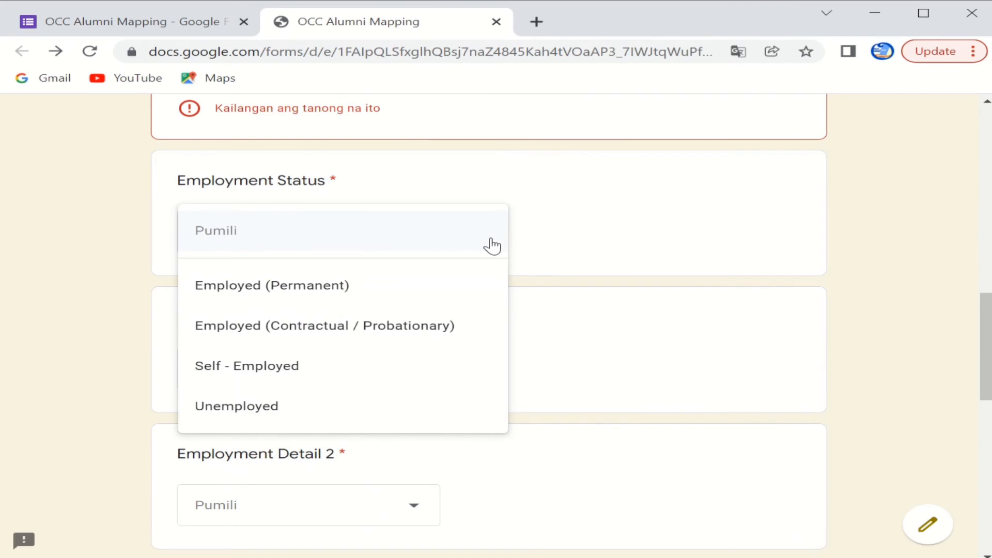
left_click(933, 258)
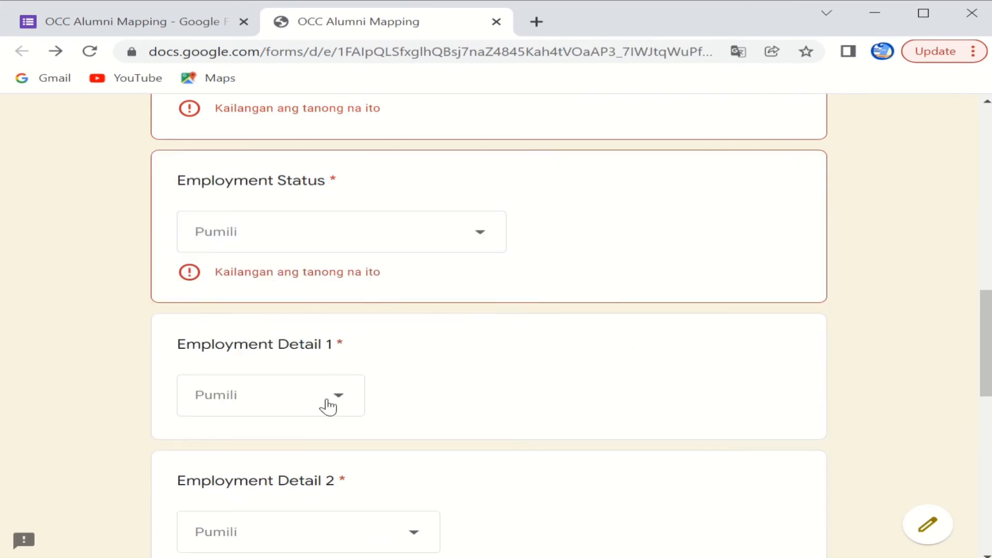
left_click(328, 407)
left_click(871, 301)
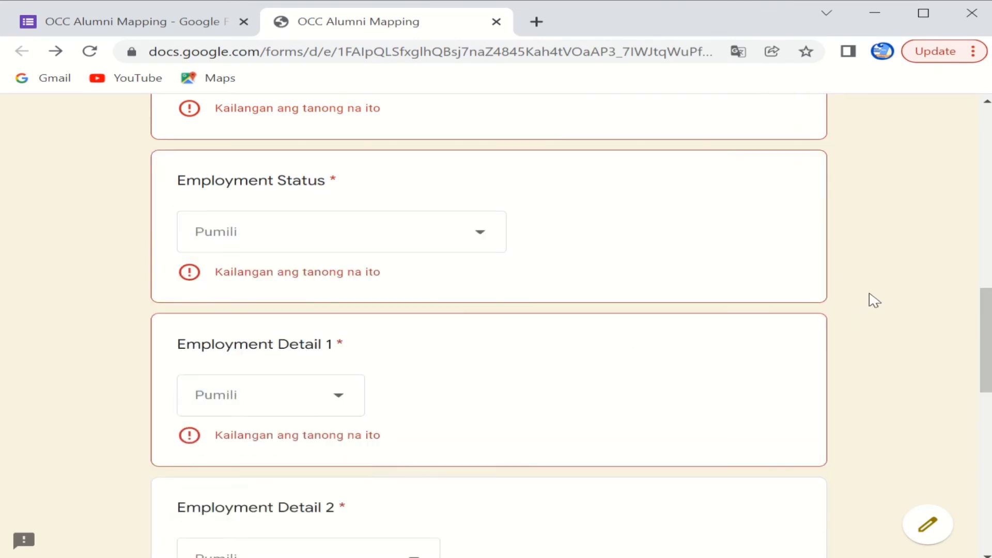
Step: Check Employment Detail 2 choices and try the Employer Name, Employer Address and Contact Number fields
scroll(866, 310, "down", 5)
left_click(404, 320)
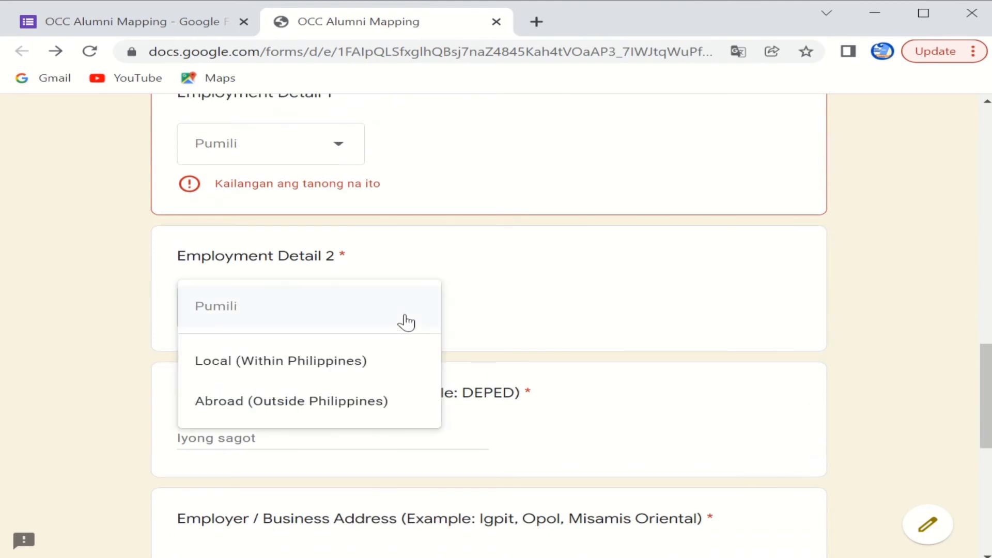
left_click(858, 283)
scroll(847, 295, "down", 3)
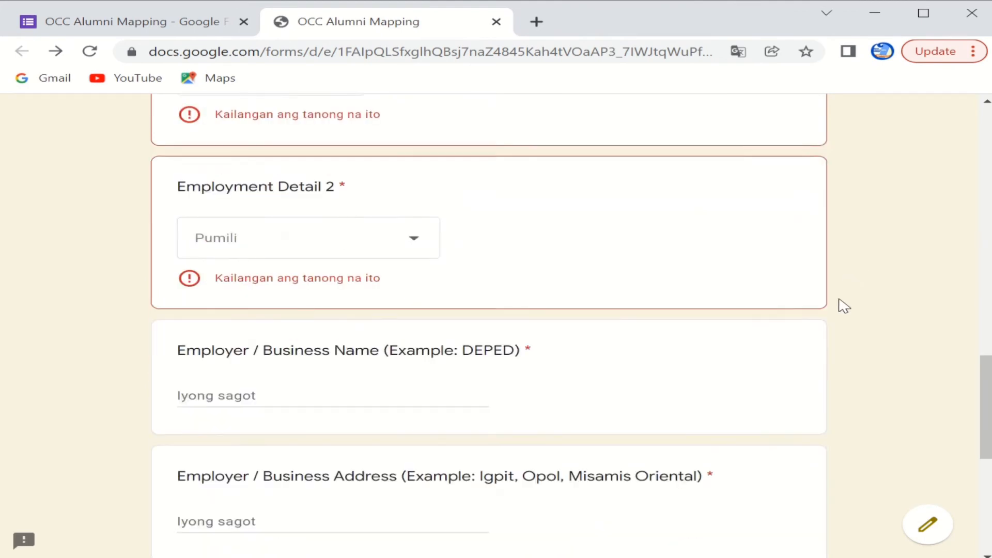
left_click(442, 293)
scroll(636, 319, "down", 3)
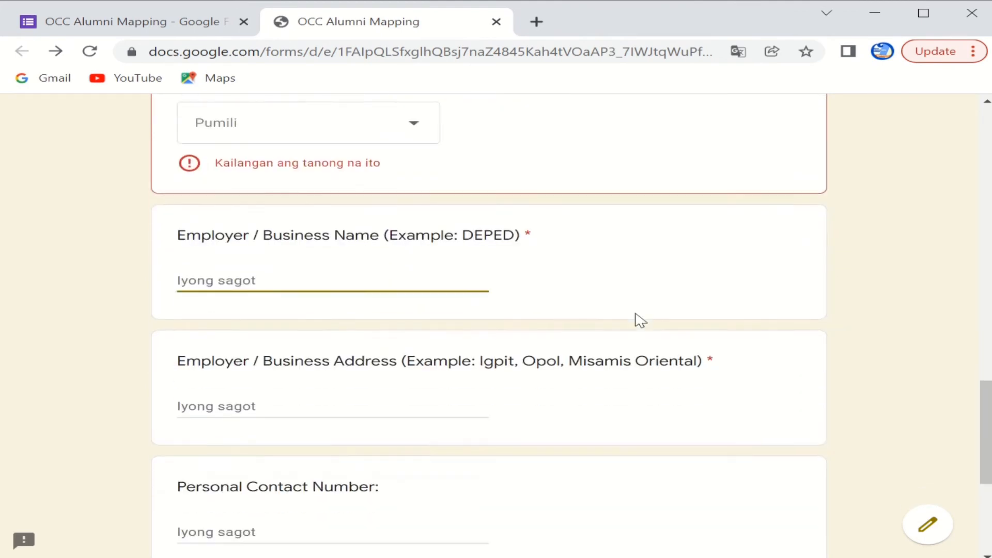
left_click(338, 293)
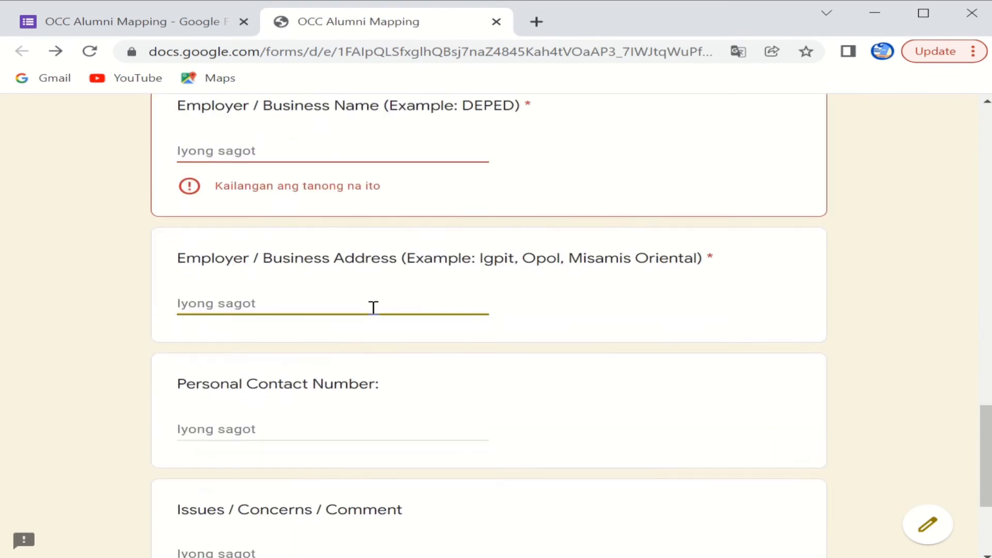
scroll(365, 309, "down", 3)
left_click(335, 292)
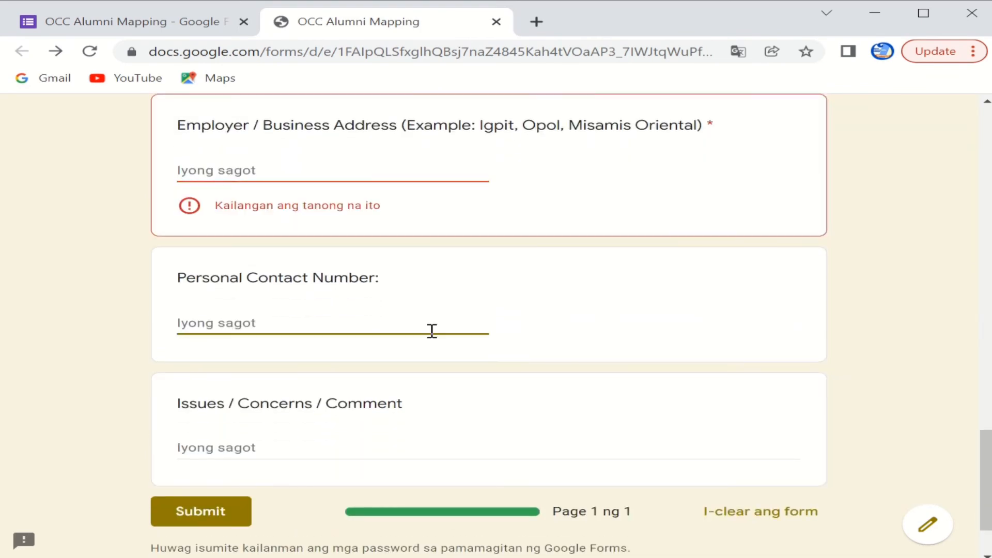
scroll(492, 347, "down", 2)
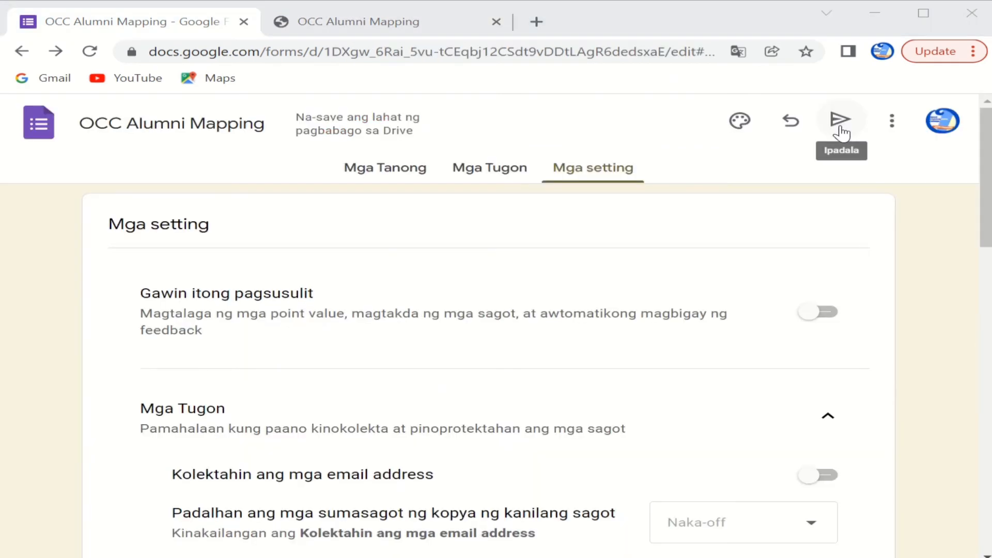
Step: Copy the form's shortened forms.gle share link and open a blank browser tab
left_click(841, 134)
left_click(438, 212)
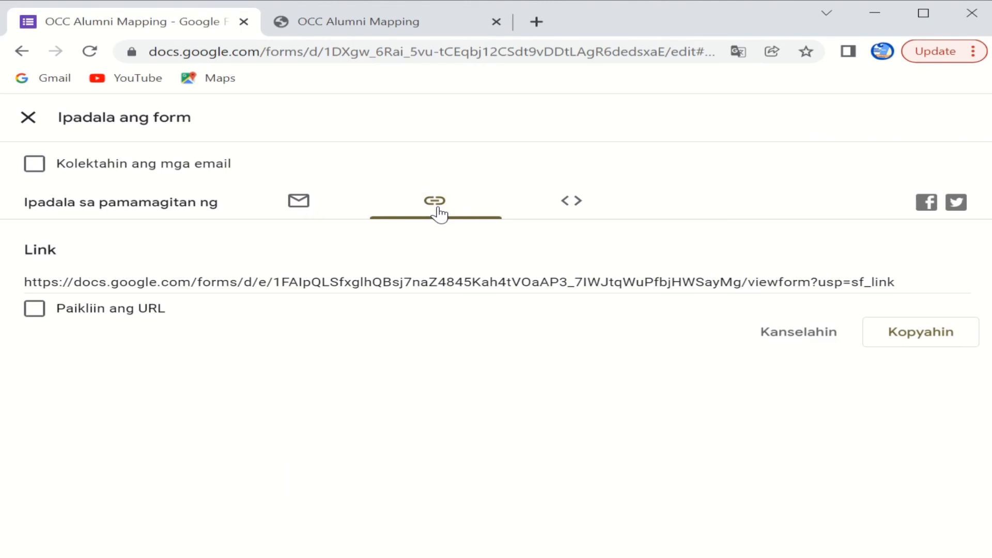
left_click(33, 315)
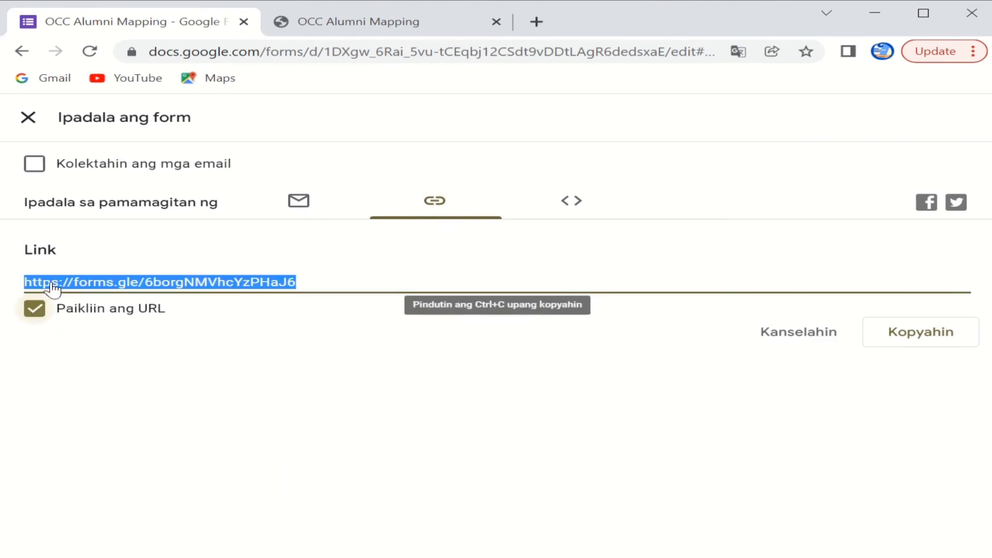
left_click(906, 341)
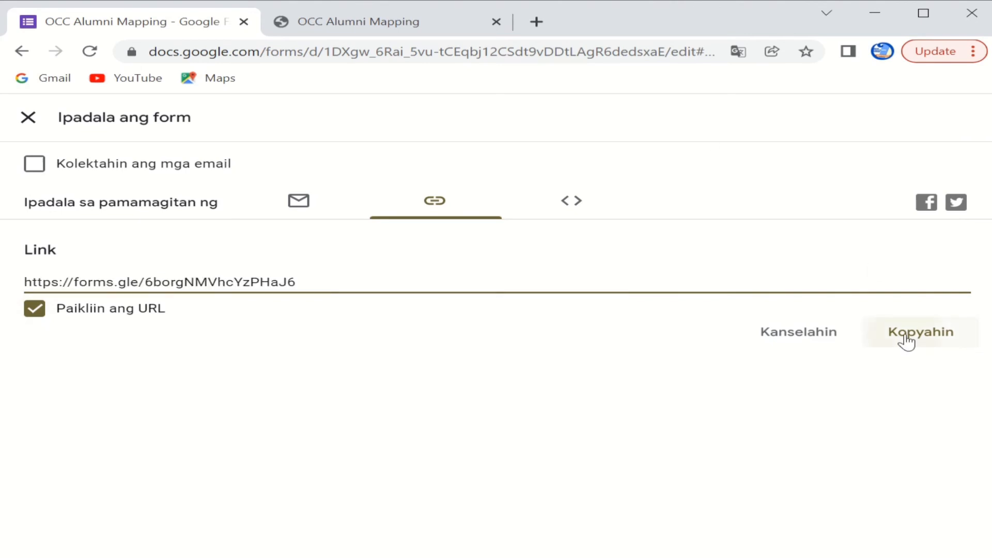
left_click(546, 24)
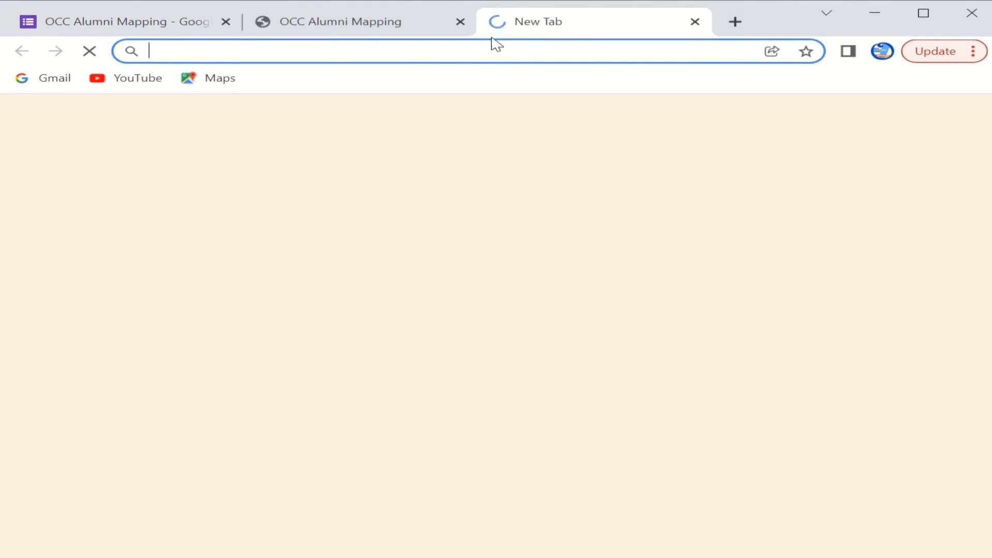